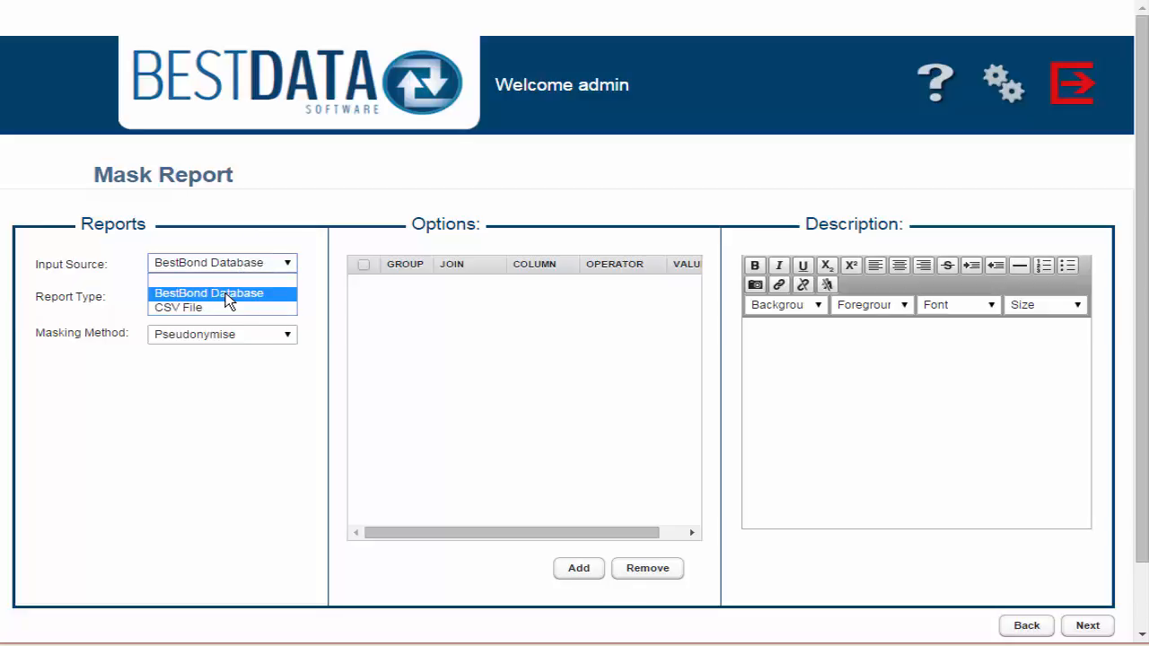
Set up the report with BestBond Database as input source, Diabetes Report as type and None as masking method, and open its preview.
{"action": "left_click", "coordinate": [225, 294]}
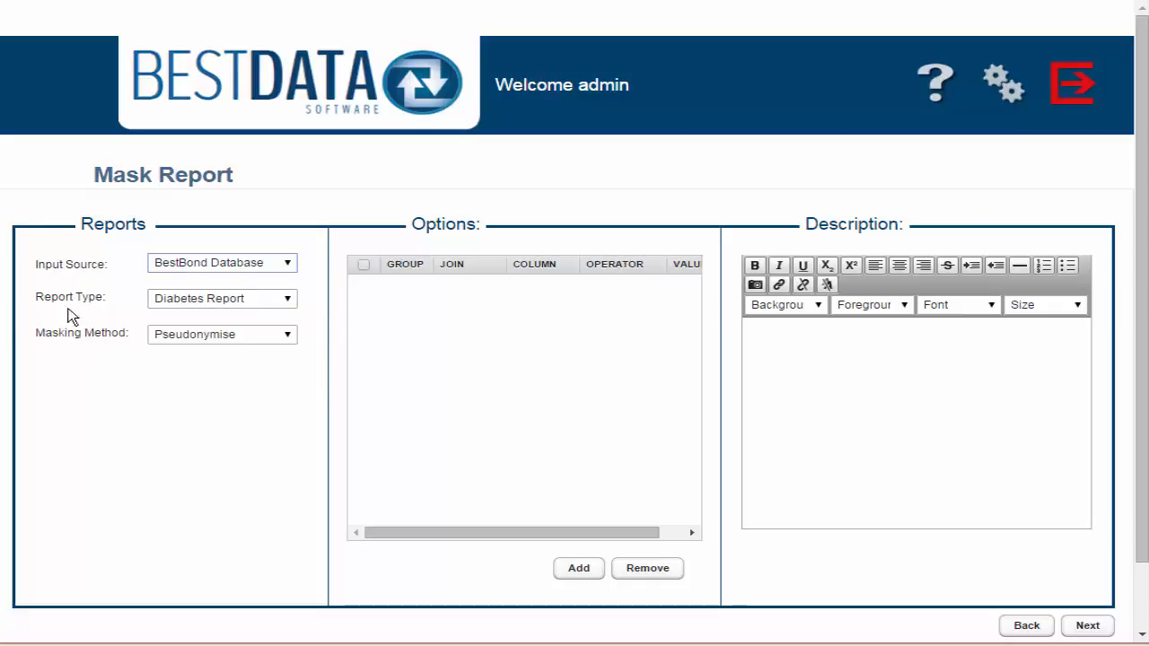
{"action": "left_click", "coordinate": [282, 303]}
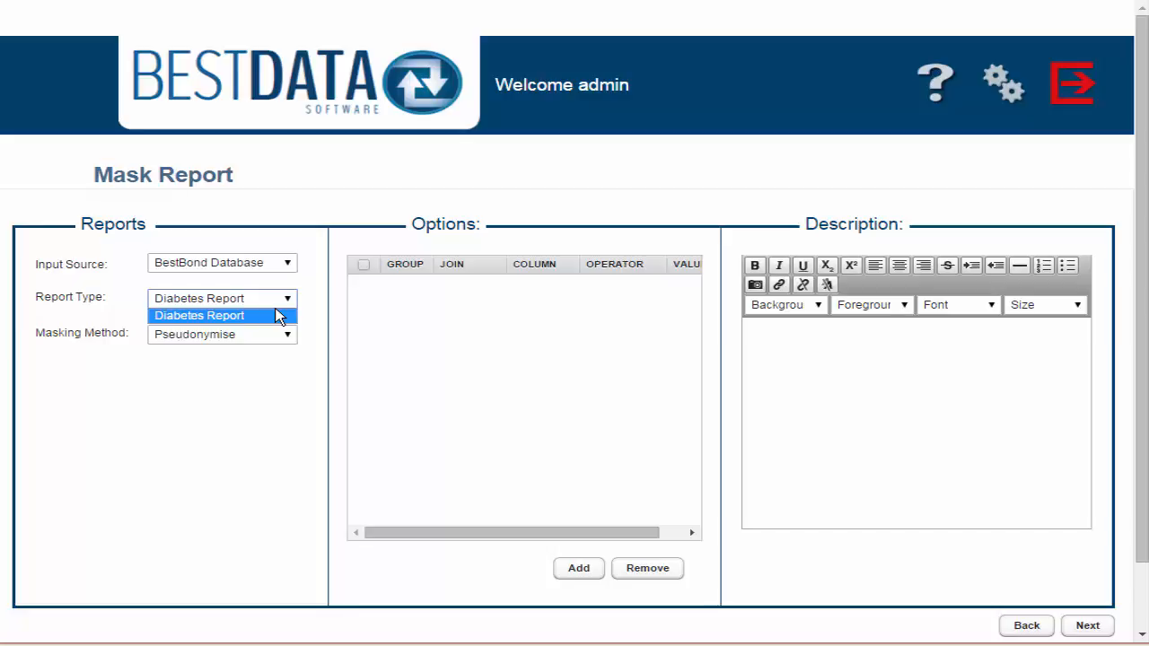
{"action": "left_click", "coordinate": [279, 315]}
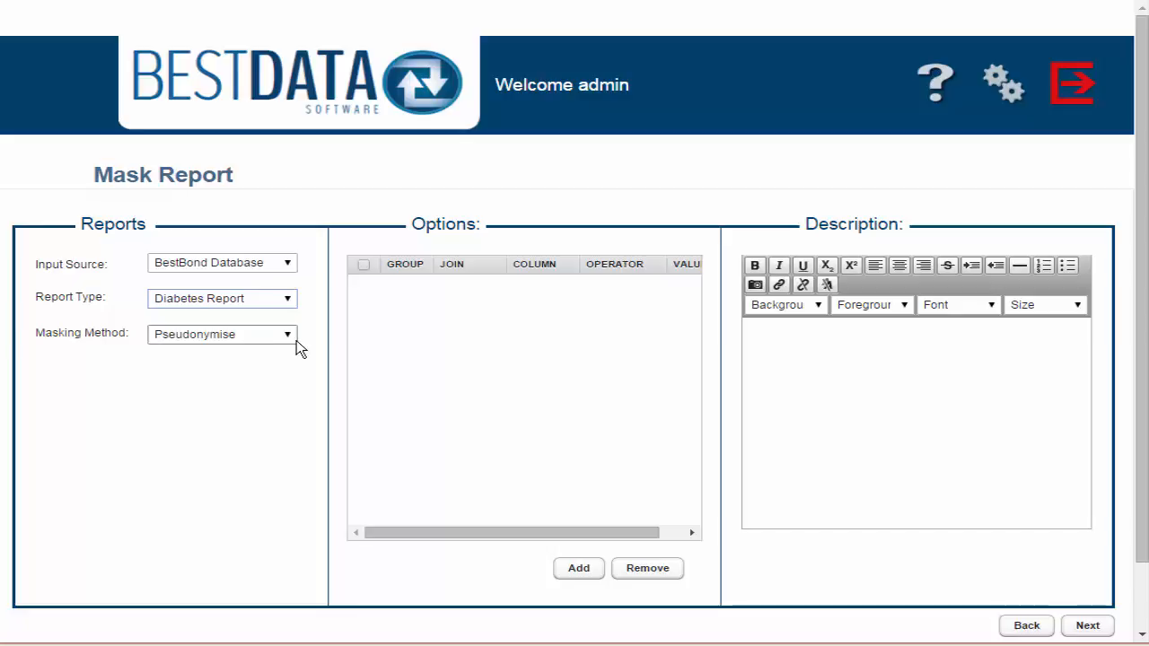
{"action": "left_click", "coordinate": [295, 337]}
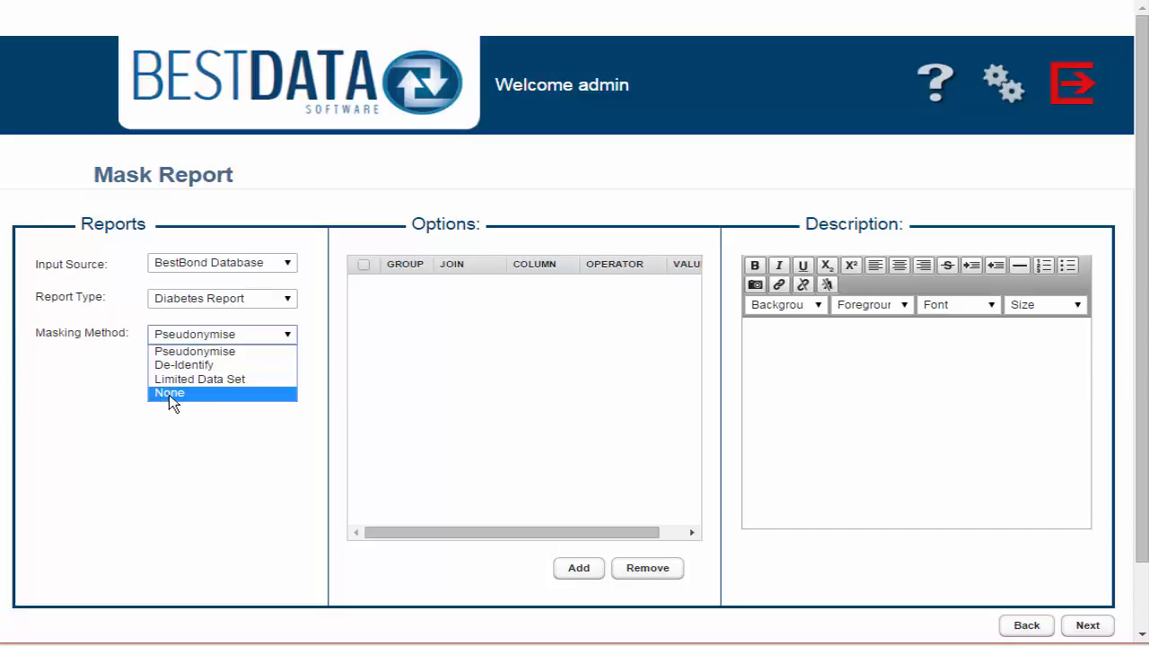
{"action": "left_click", "coordinate": [221, 399]}
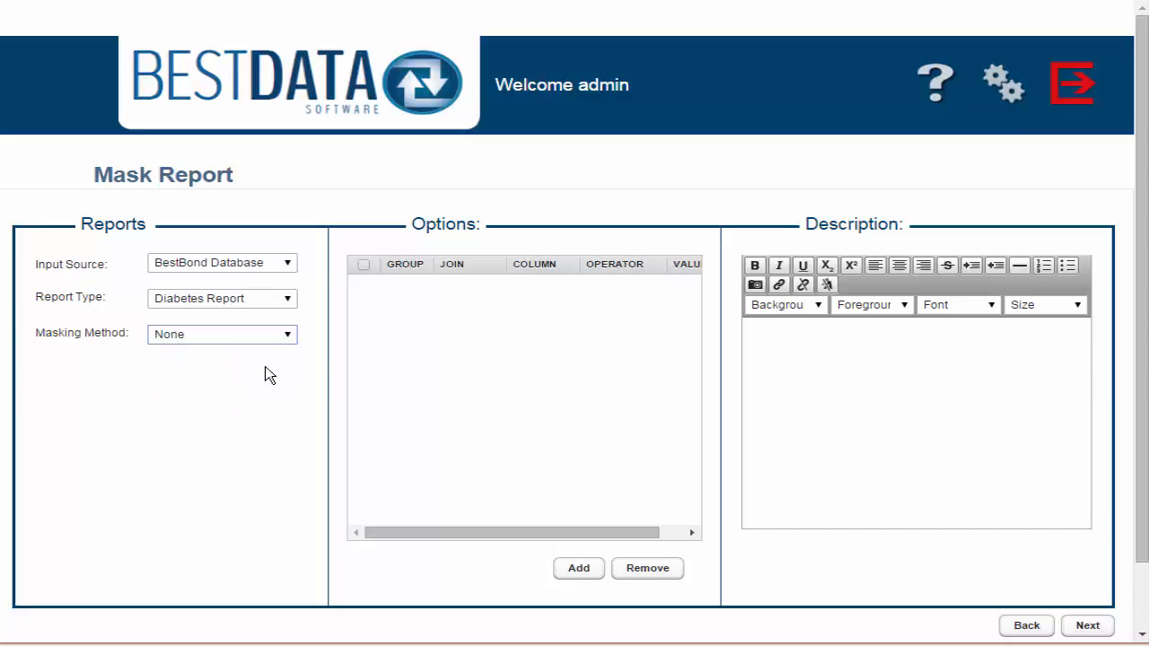
{"action": "left_click", "coordinate": [1107, 628]}
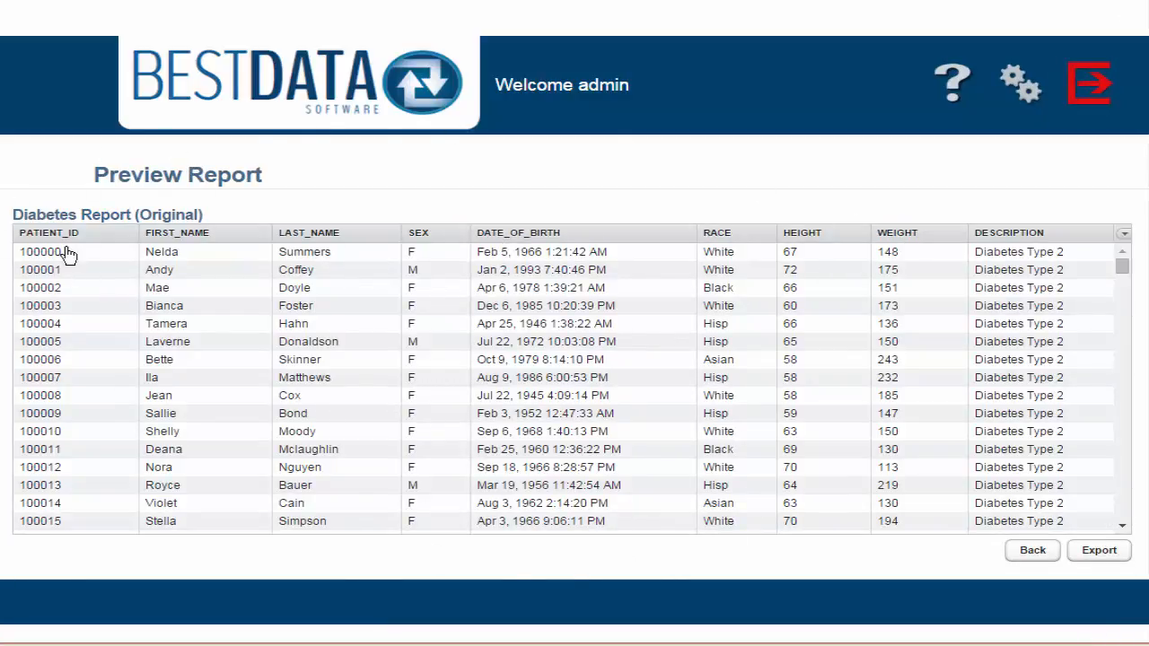
Look through the patient records in the original Diabetes Report preview, and return to the masking settings.
{"action": "left_click", "coordinate": [174, 255]}
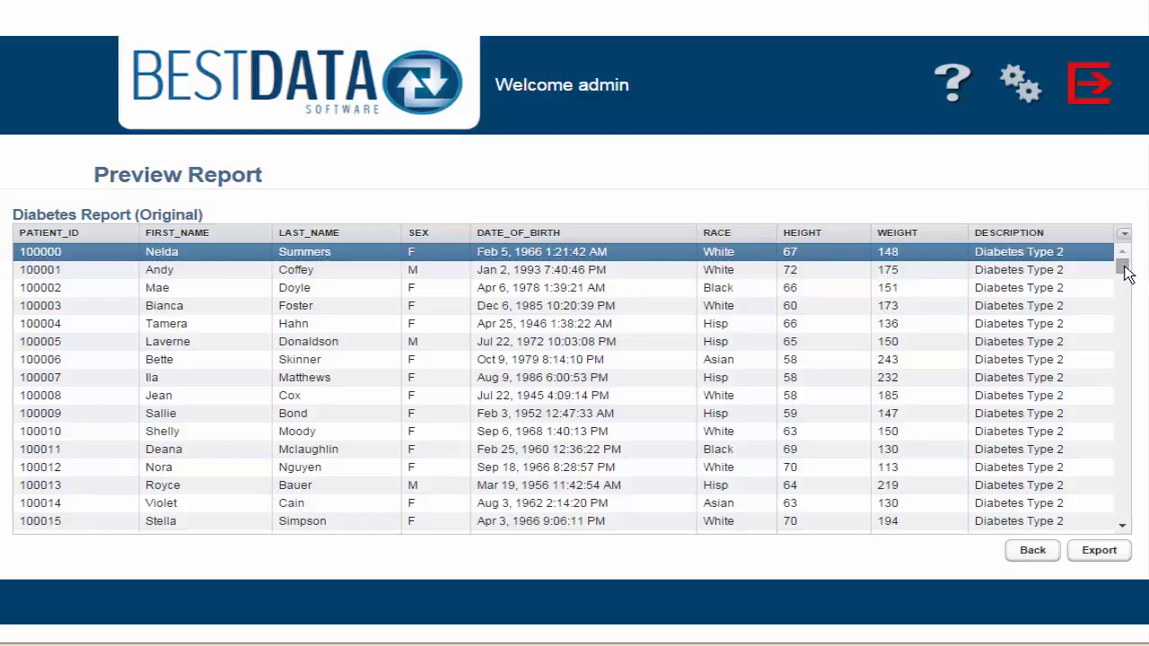
{"action": "left_click_drag", "start_coordinate": [1126, 276], "coordinate": [1128, 308]}
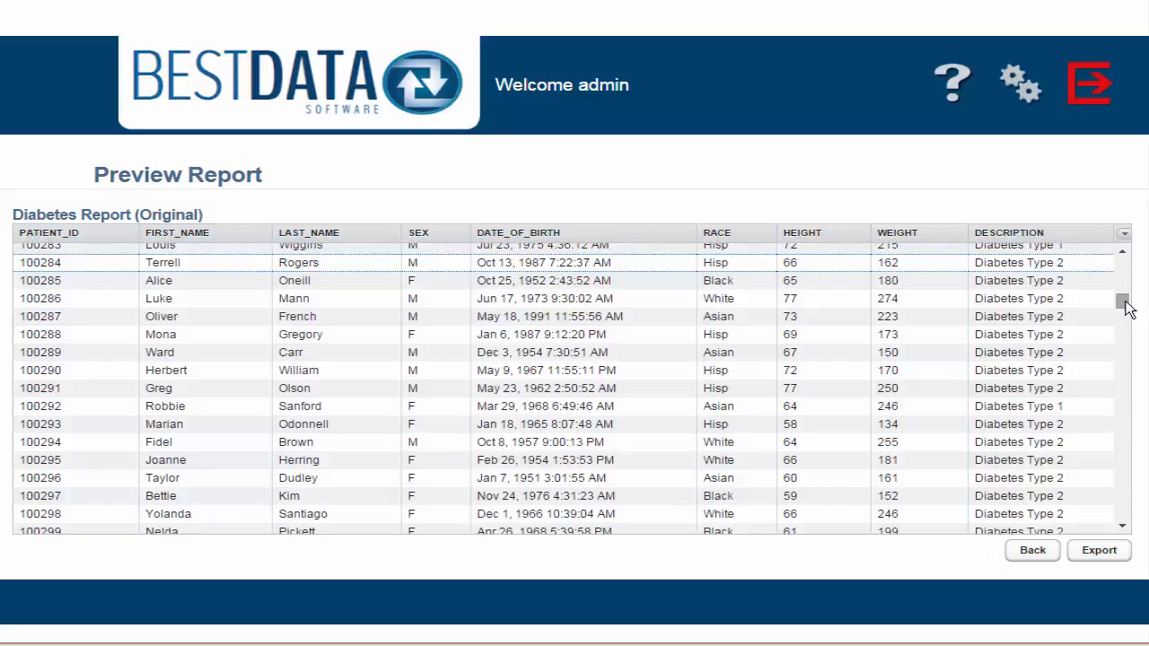
{"action": "left_click", "coordinate": [1075, 406]}
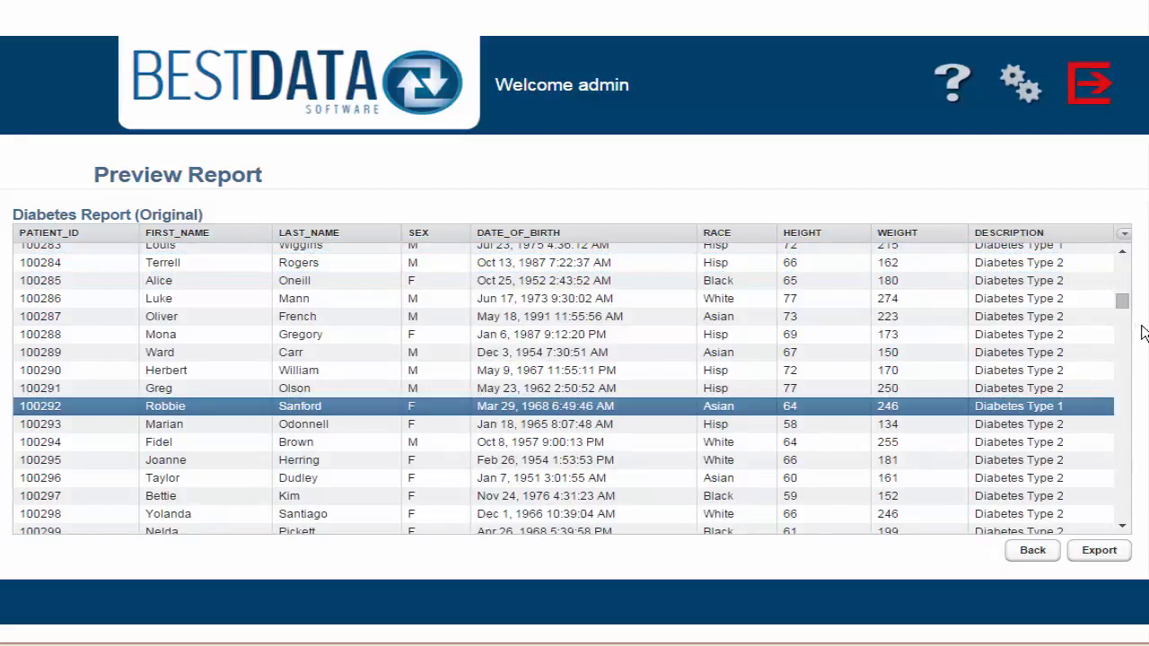
{"action": "left_click_drag", "start_coordinate": [1124, 309], "coordinate": [1107, 388]}
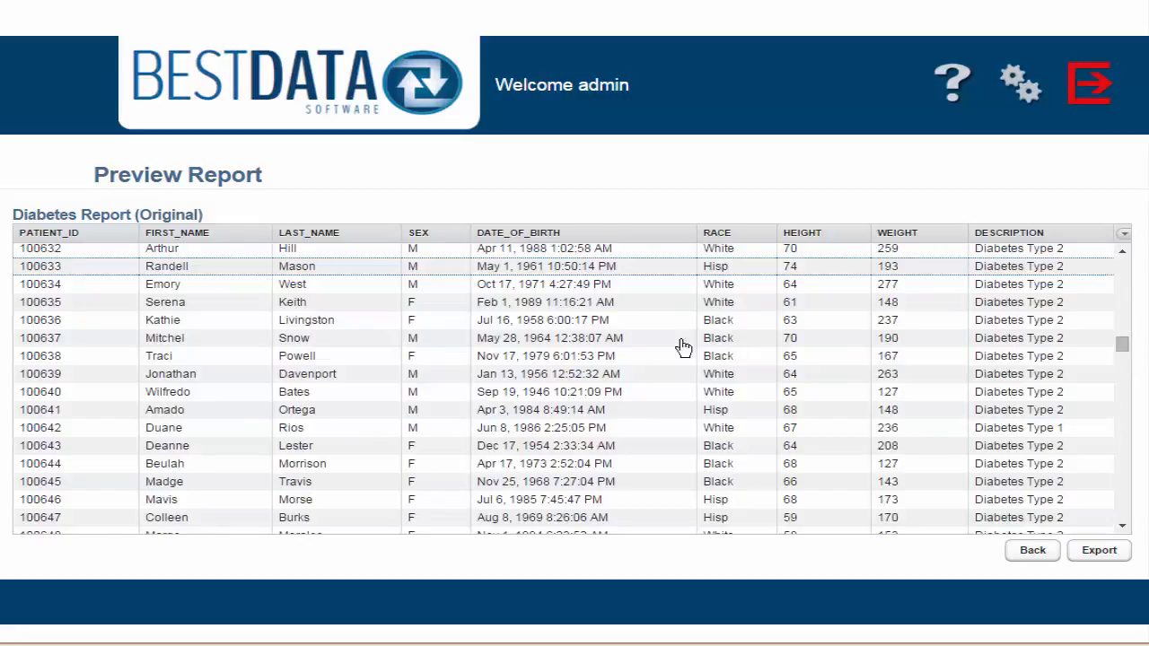
{"action": "left_click_drag", "start_coordinate": [1122, 345], "coordinate": [1123, 233]}
{"action": "left_click", "coordinate": [1032, 550]}
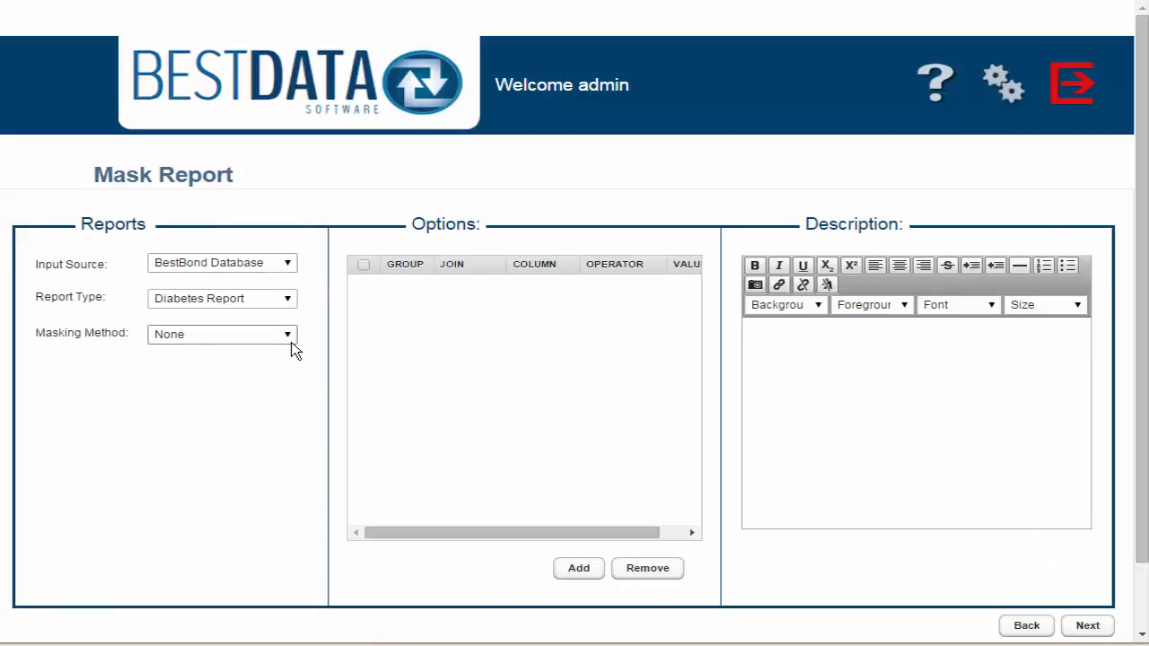
Switch the masking method to De-Identify, preview the masked records, and return to the masking settings.
{"action": "left_click", "coordinate": [291, 335]}
{"action": "left_click", "coordinate": [261, 365]}
{"action": "left_click", "coordinate": [1088, 626]}
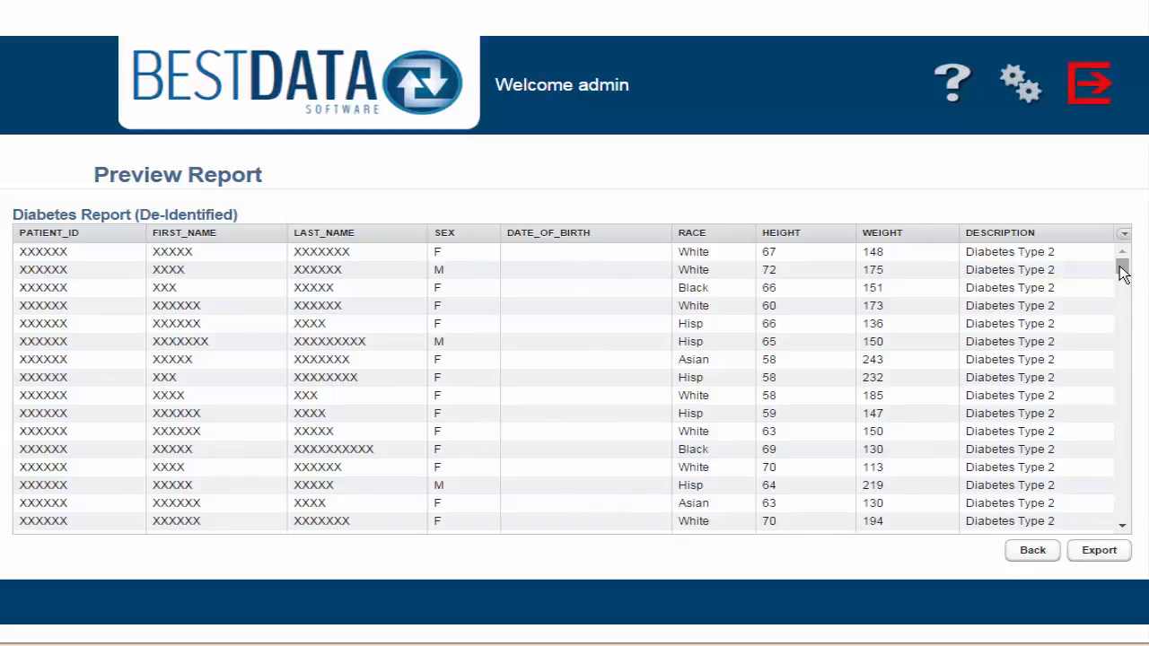
{"action": "left_click_drag", "start_coordinate": [1122, 274], "coordinate": [1139, 374]}
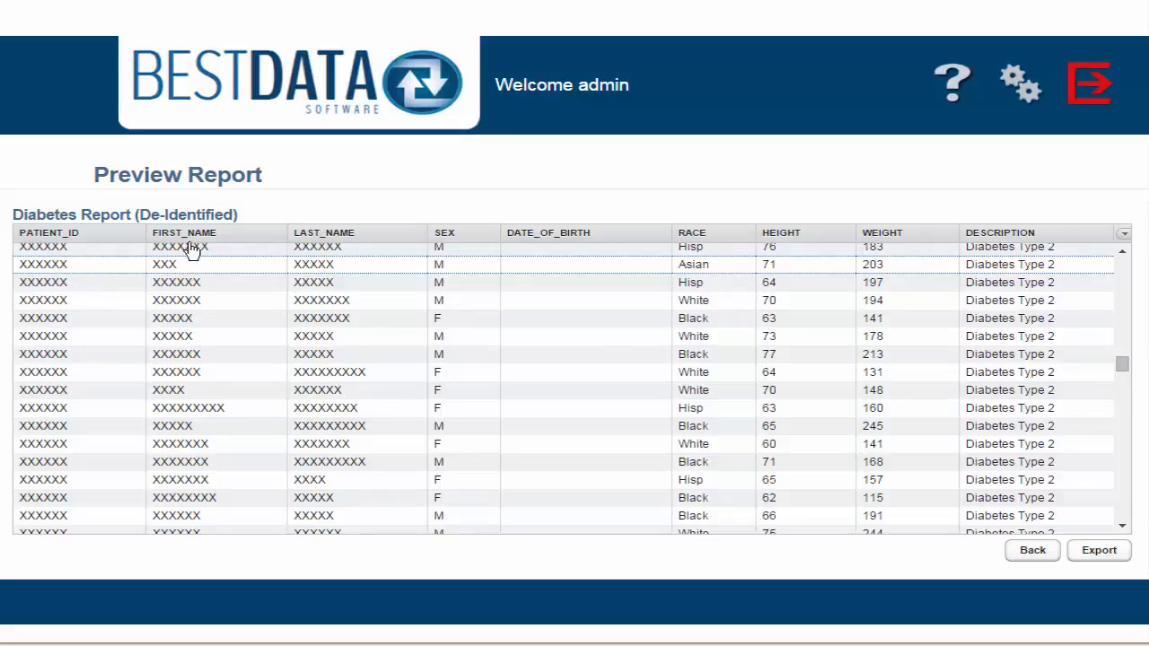
{"action": "left_click", "coordinate": [1030, 550]}
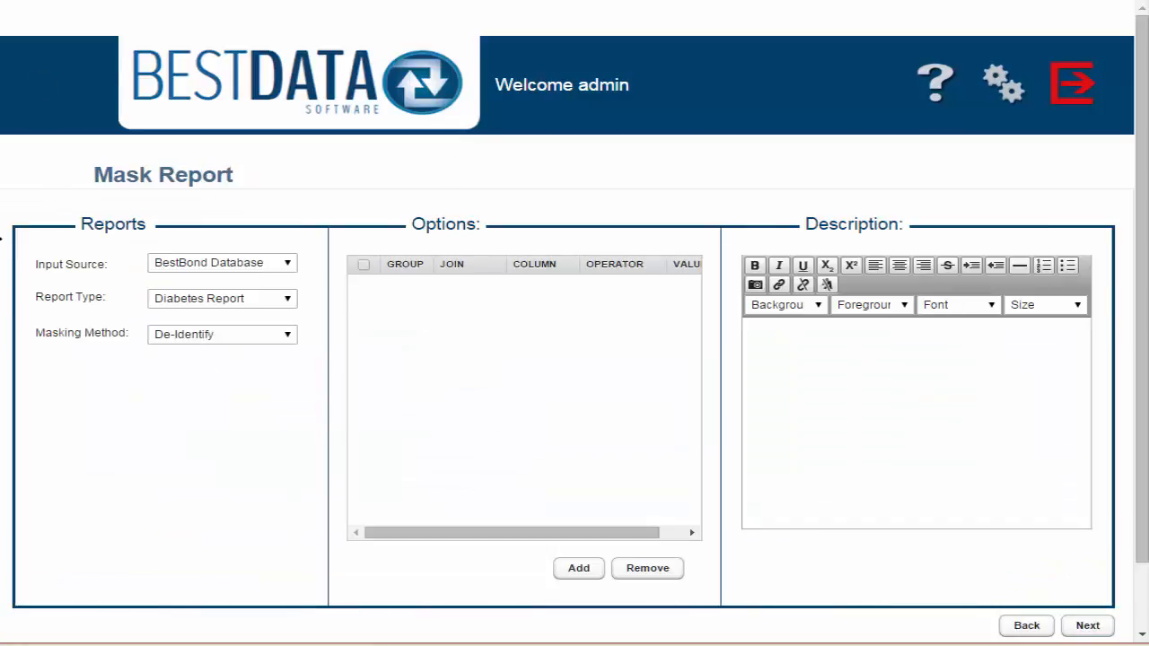
Set the masking method to Pseudonymise, check the first patient record in the preview, and return to the masking settings.
{"action": "left_click", "coordinate": [211, 337]}
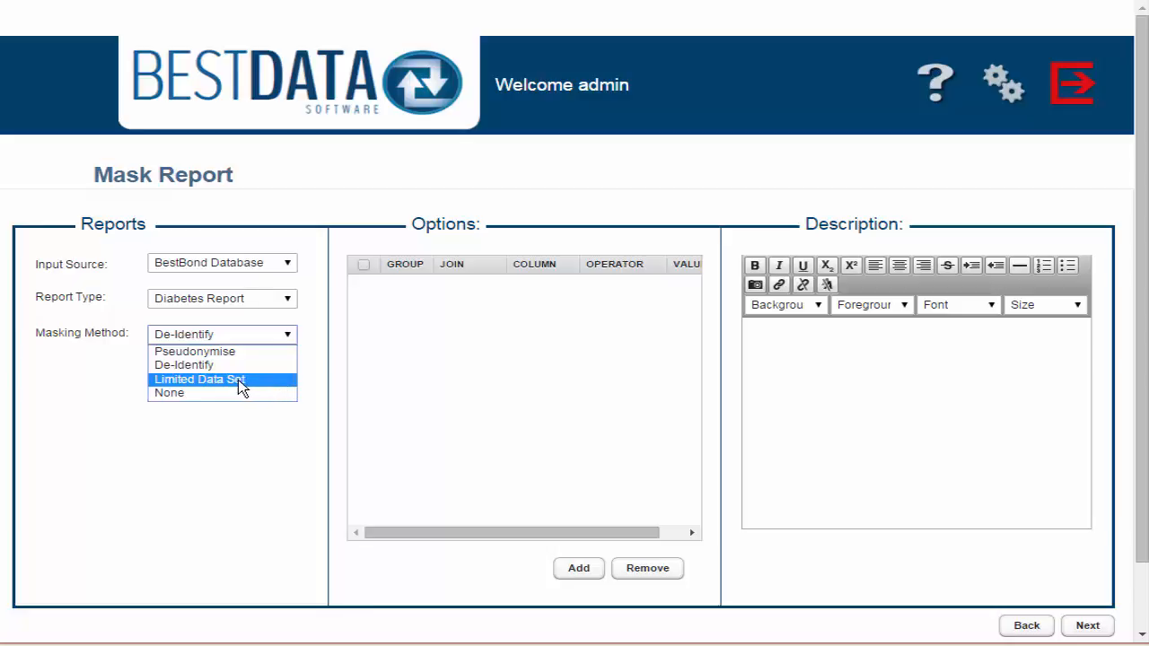
{"action": "left_click", "coordinate": [231, 353]}
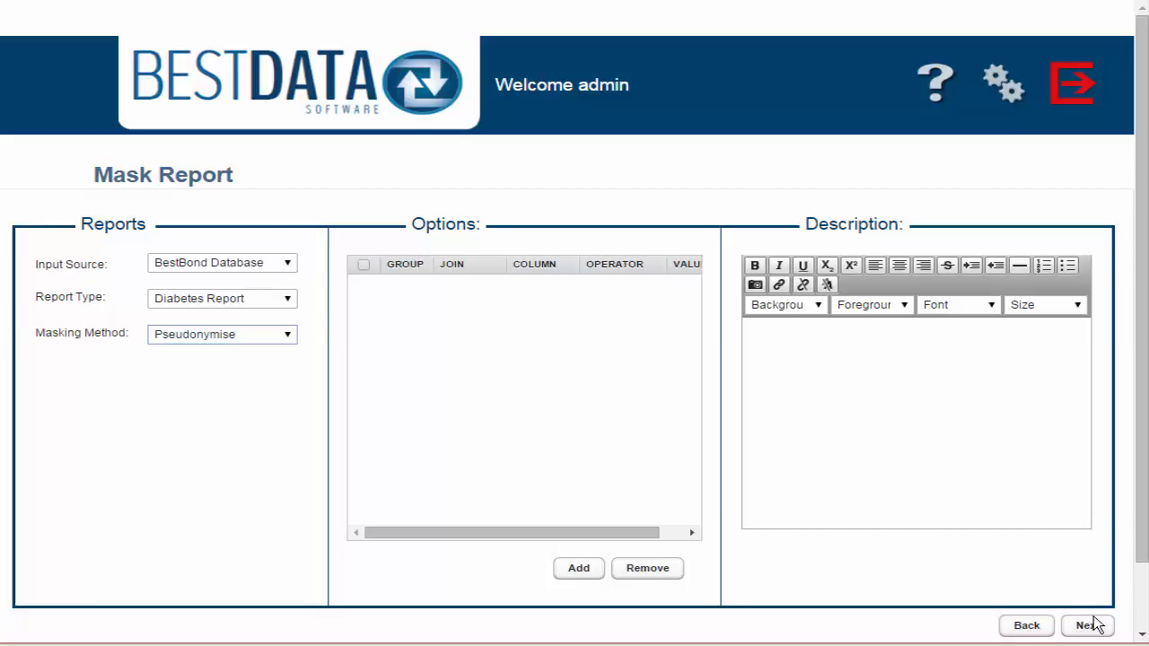
{"action": "left_click", "coordinate": [1091, 626]}
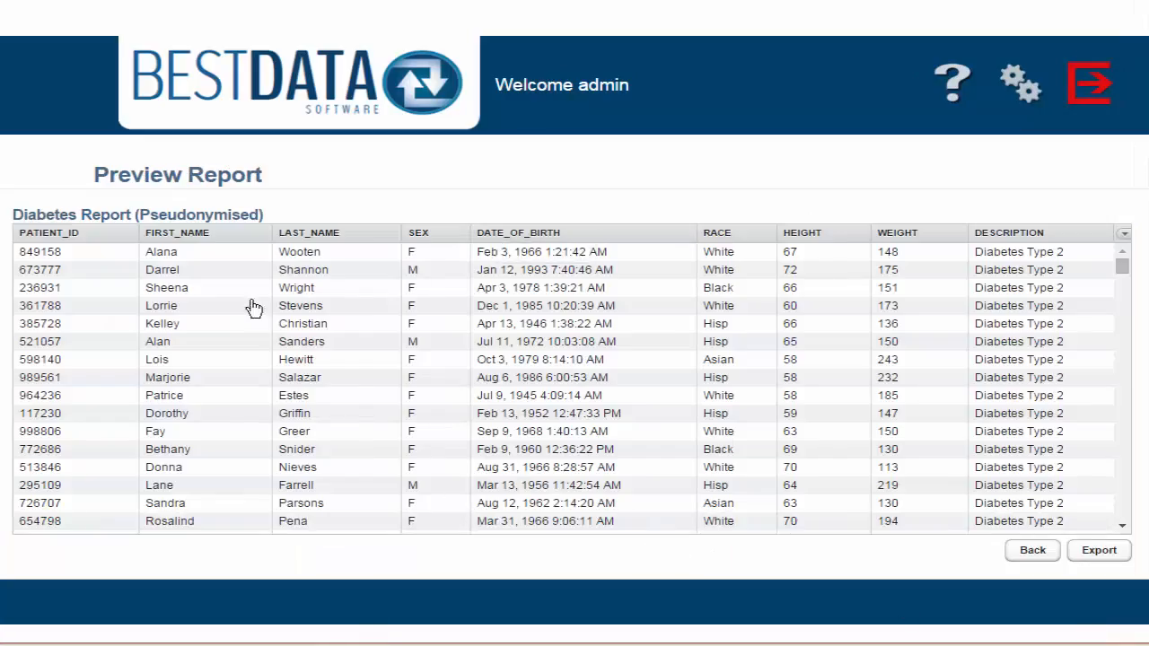
{"action": "left_click", "coordinate": [227, 257]}
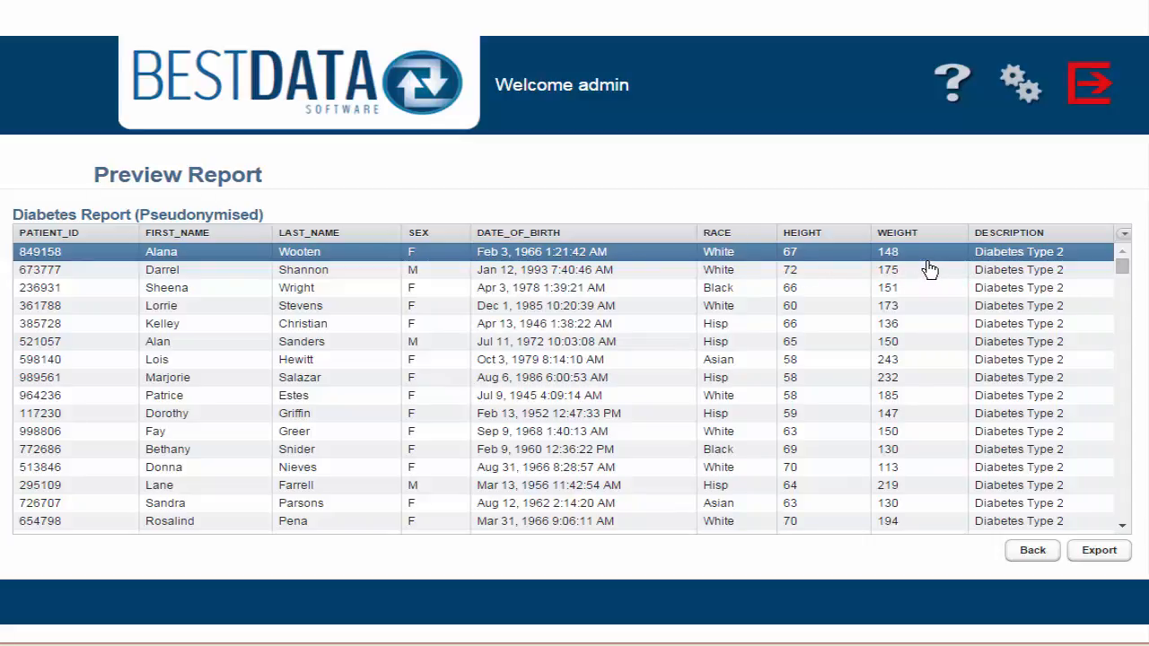
{"action": "left_click", "coordinate": [1032, 550]}
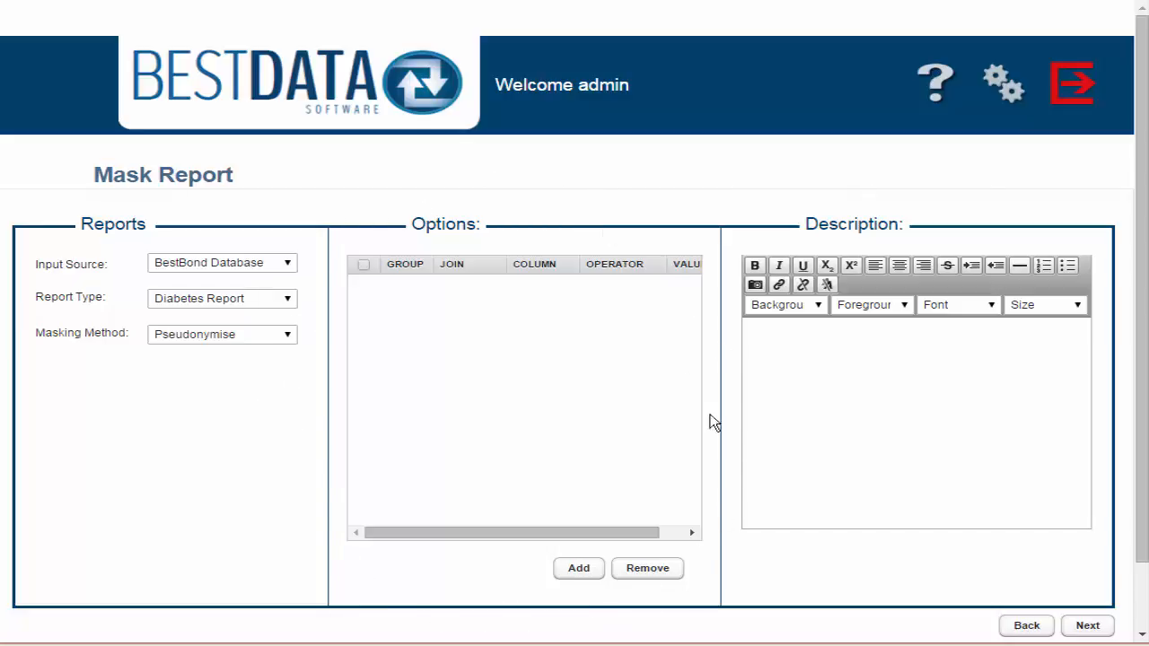
Add a filter condition in group 1 that requires SEX Equals M.
{"action": "left_click", "coordinate": [591, 572]}
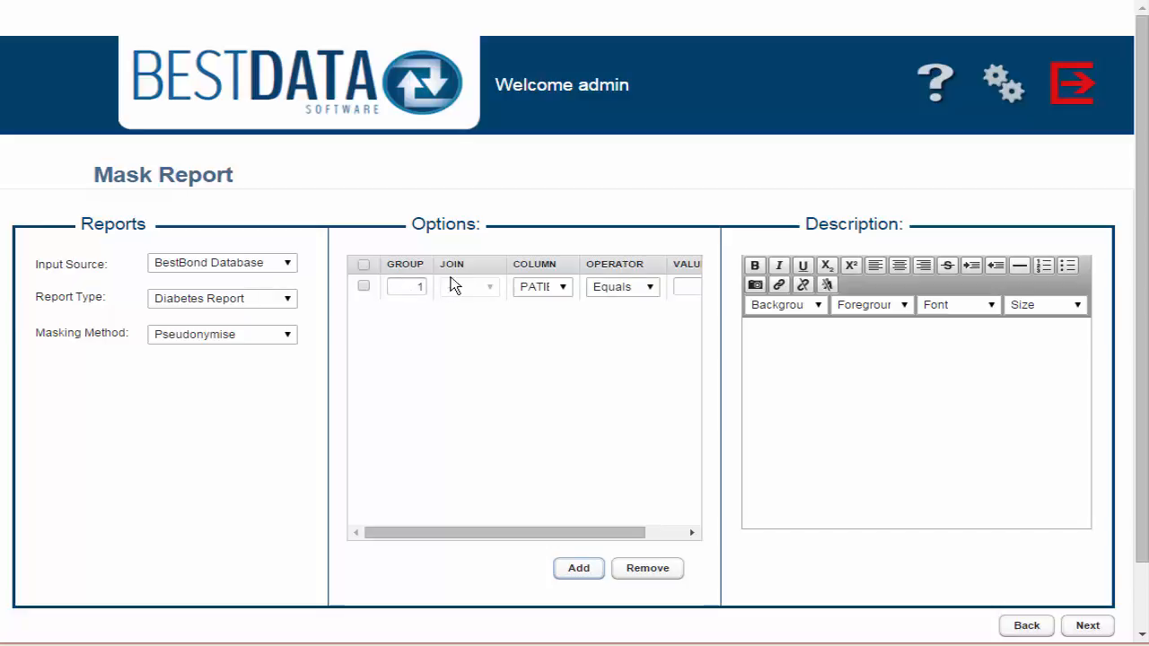
{"action": "left_click", "coordinate": [563, 287]}
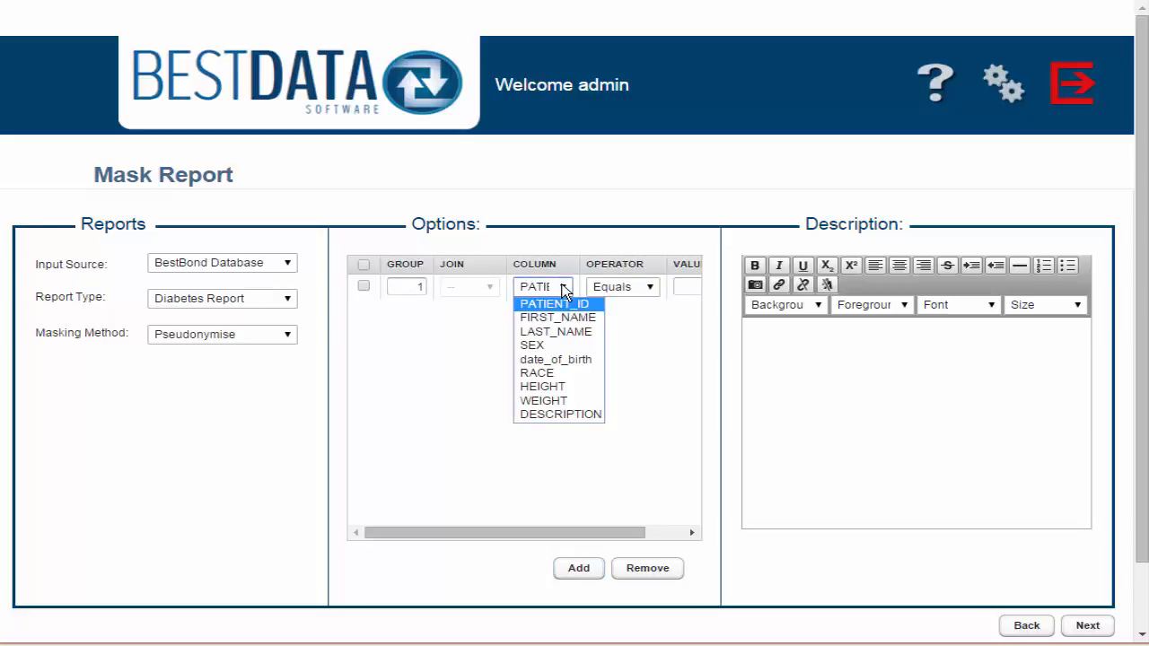
{"action": "left_click", "coordinate": [554, 347]}
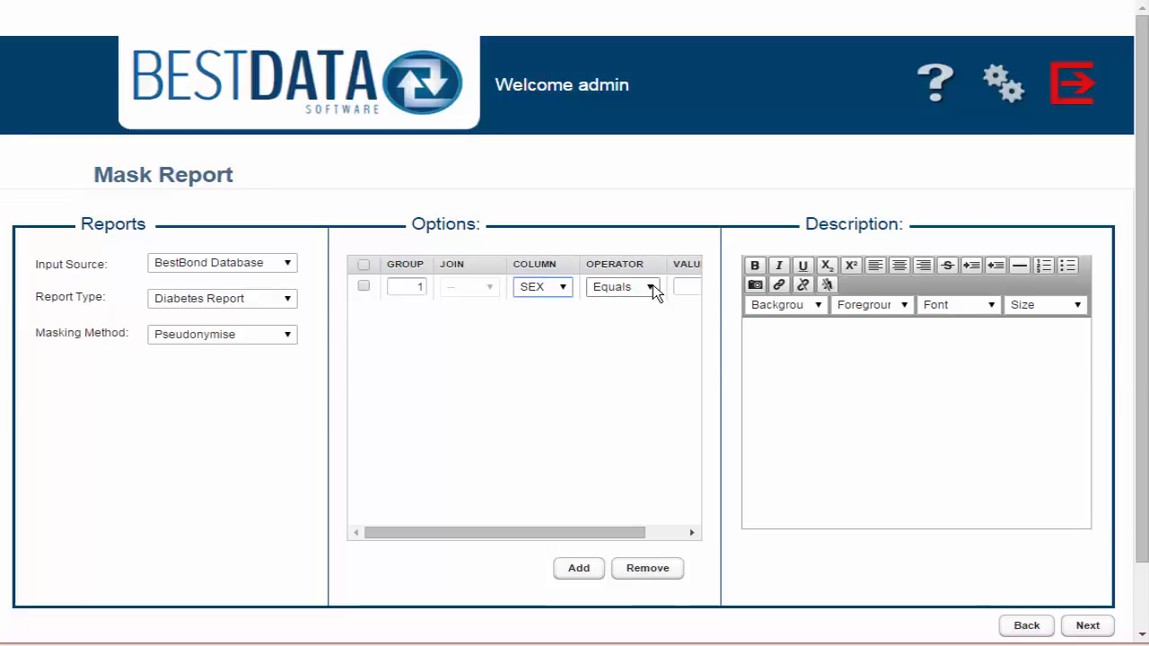
{"action": "left_click", "coordinate": [652, 285]}
{"action": "left_click", "coordinate": [653, 285]}
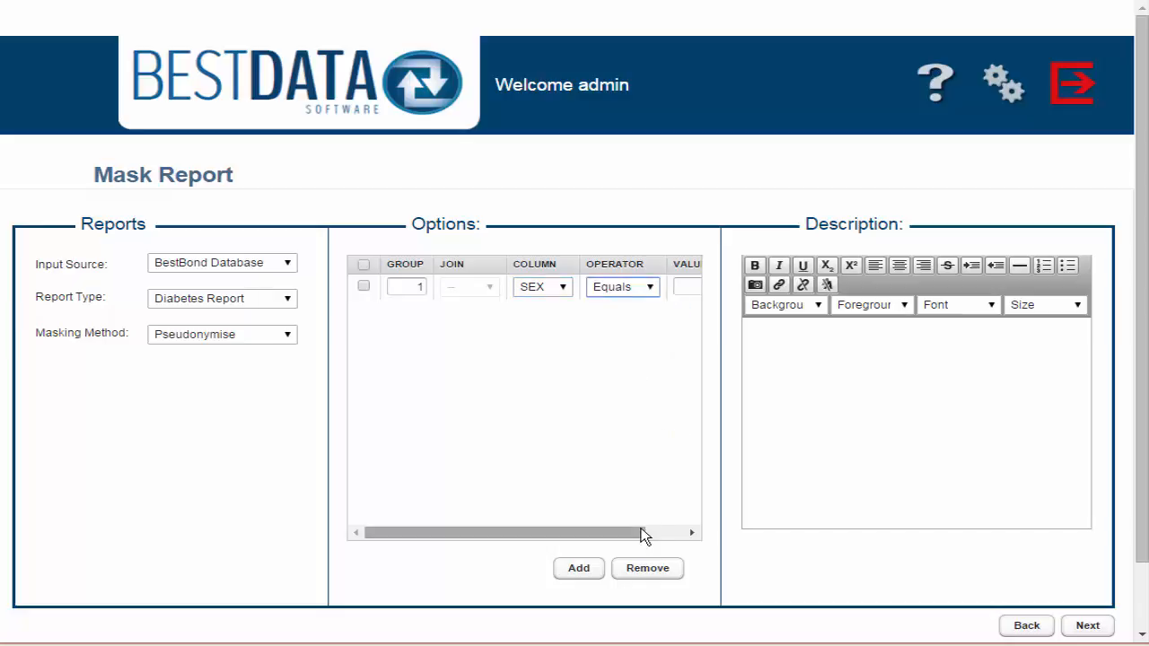
{"action": "left_click_drag", "start_coordinate": [641, 533], "coordinate": [685, 537]}
{"action": "left_click", "coordinate": [666, 285]}
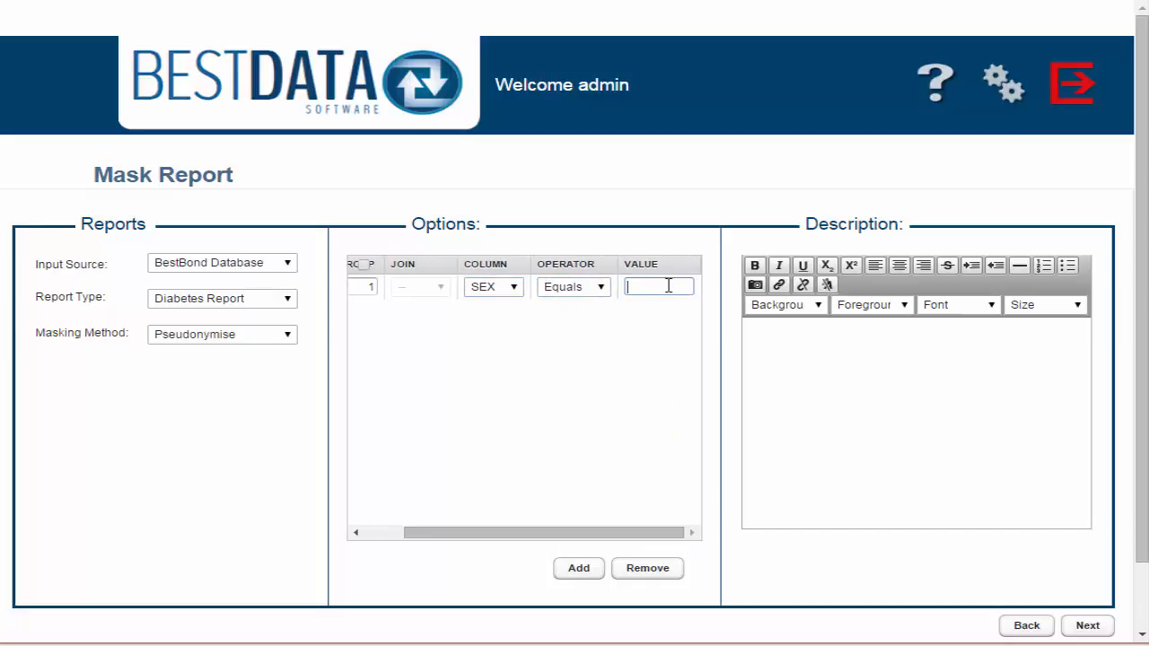
{"action": "type", "text": "M"}
{"action": "left_click_drag", "start_coordinate": [551, 533], "coordinate": [480, 529]}
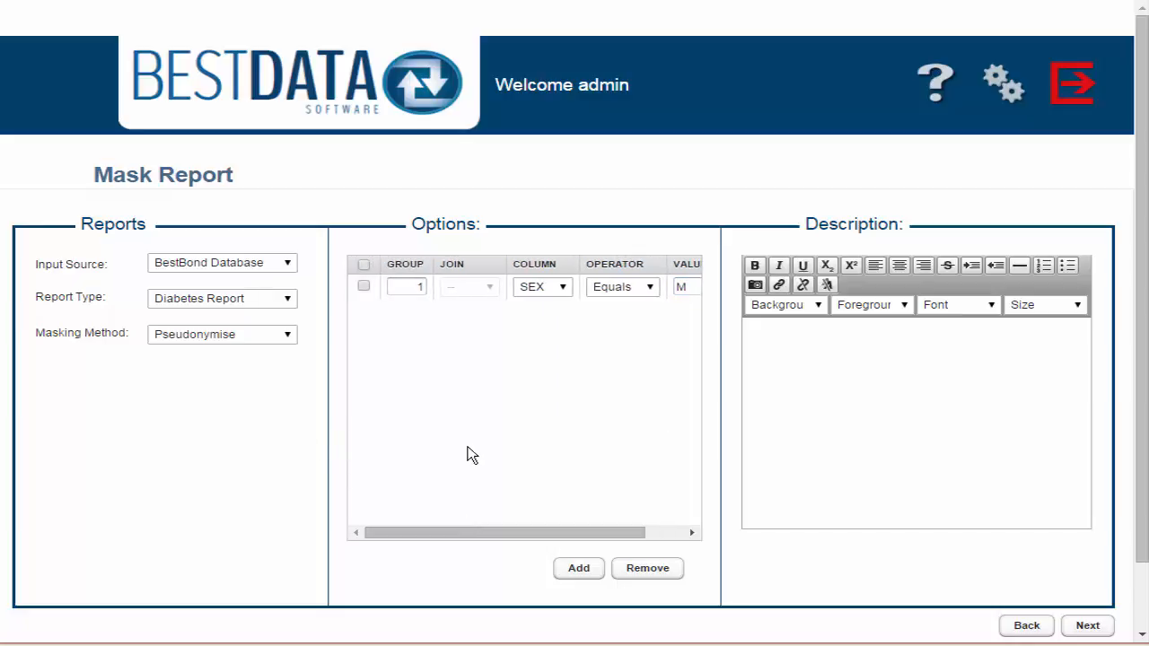
Add a second group 1 condition joined with AND that requires WEIGHT Greater or Equal 280.
{"action": "left_click", "coordinate": [592, 569]}
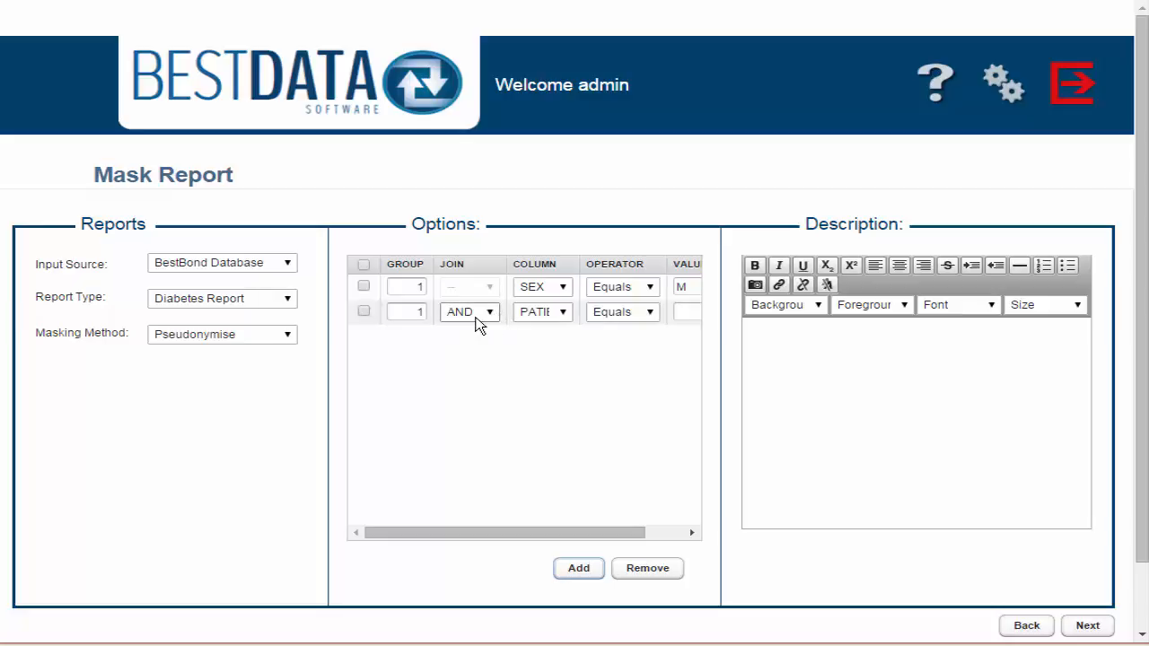
{"action": "left_click", "coordinate": [544, 314]}
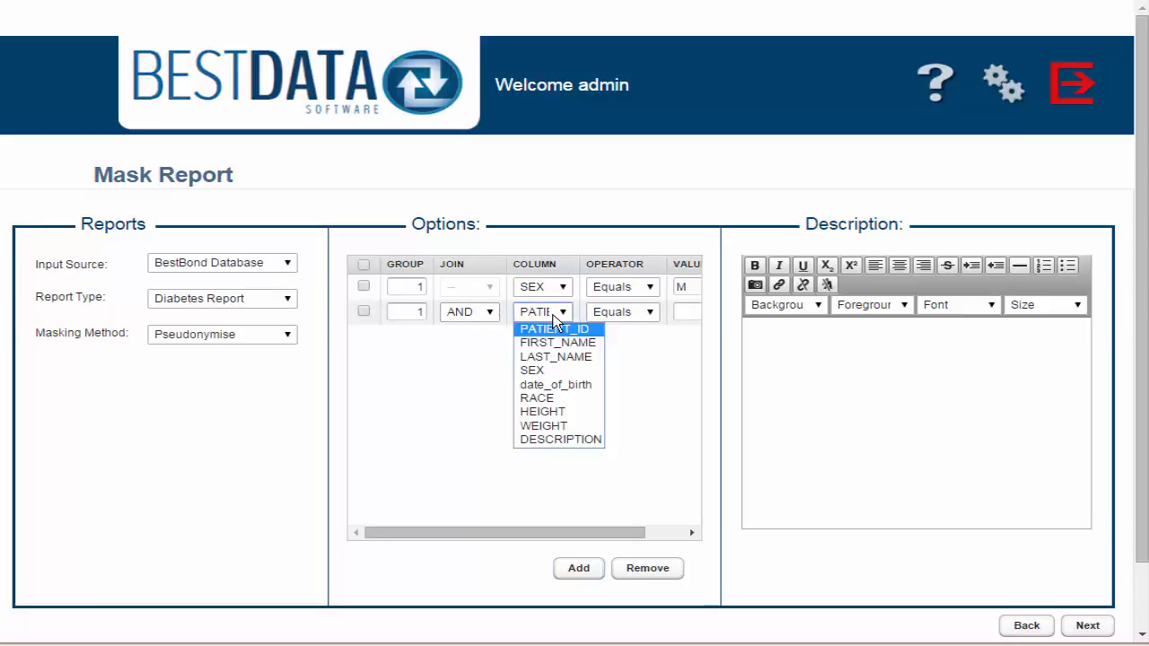
{"action": "left_click", "coordinate": [557, 424]}
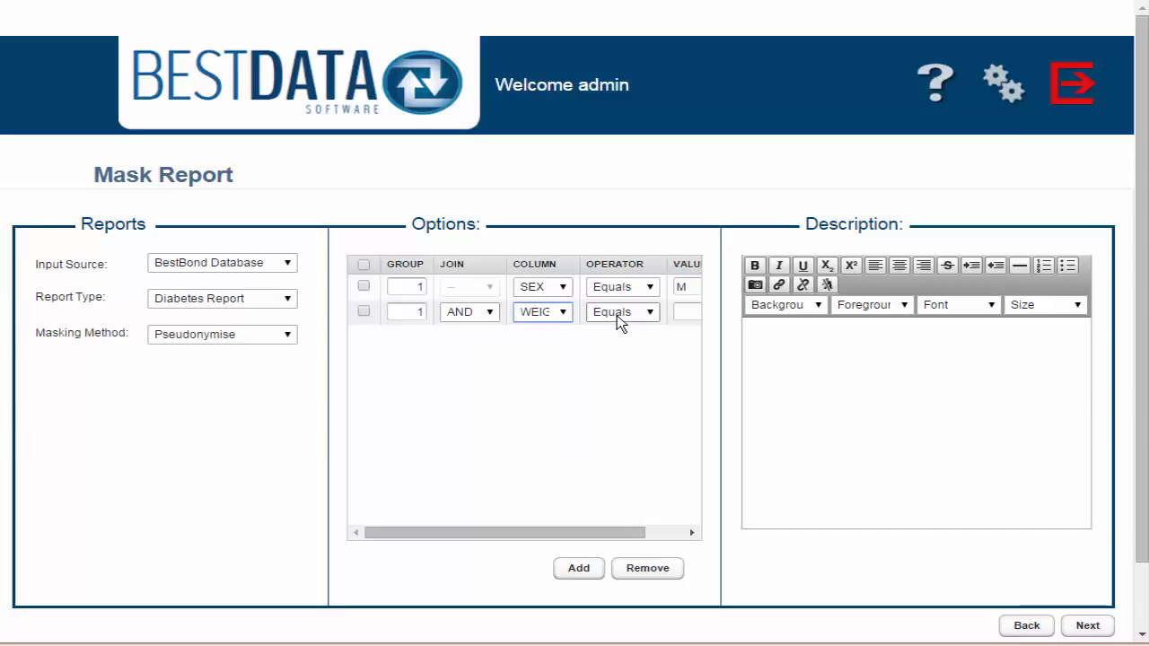
{"action": "left_click", "coordinate": [617, 313]}
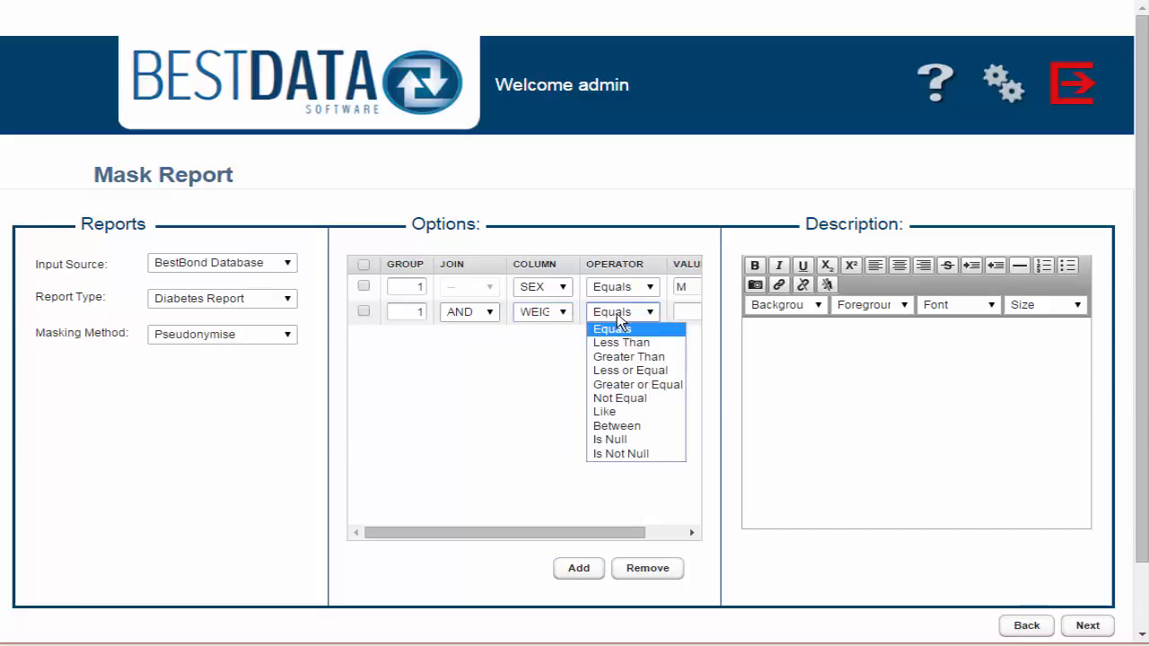
{"action": "left_click", "coordinate": [648, 390]}
{"action": "left_click_drag", "start_coordinate": [608, 530], "coordinate": [671, 529]}
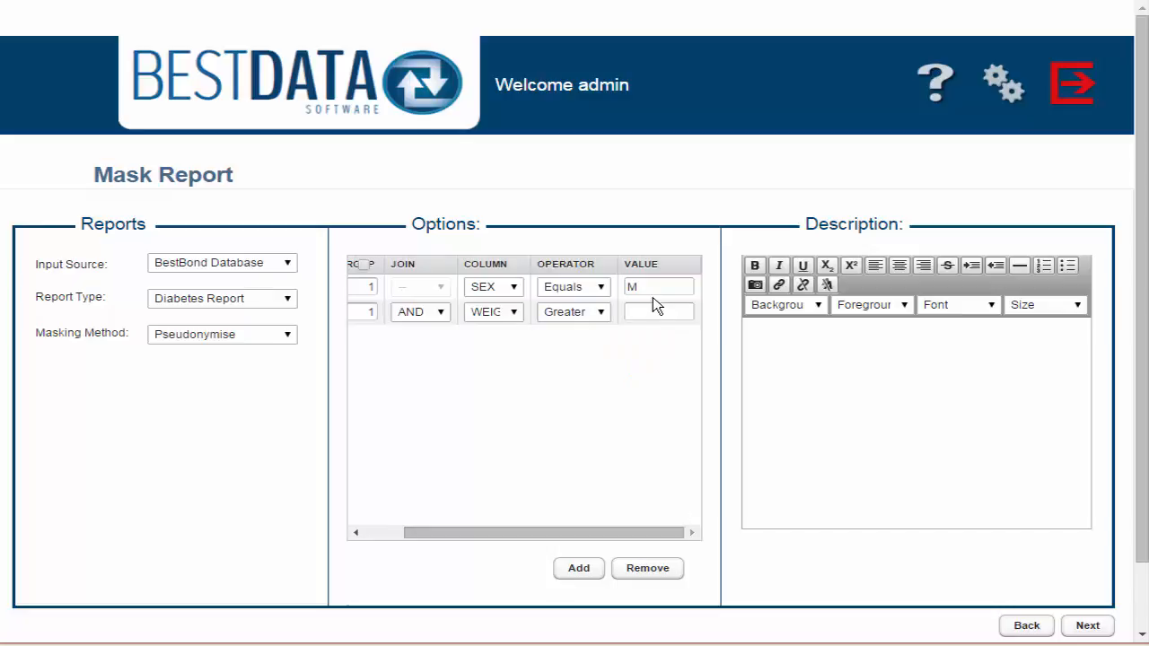
{"action": "left_click", "coordinate": [654, 312]}
{"action": "type", "text": "280"}
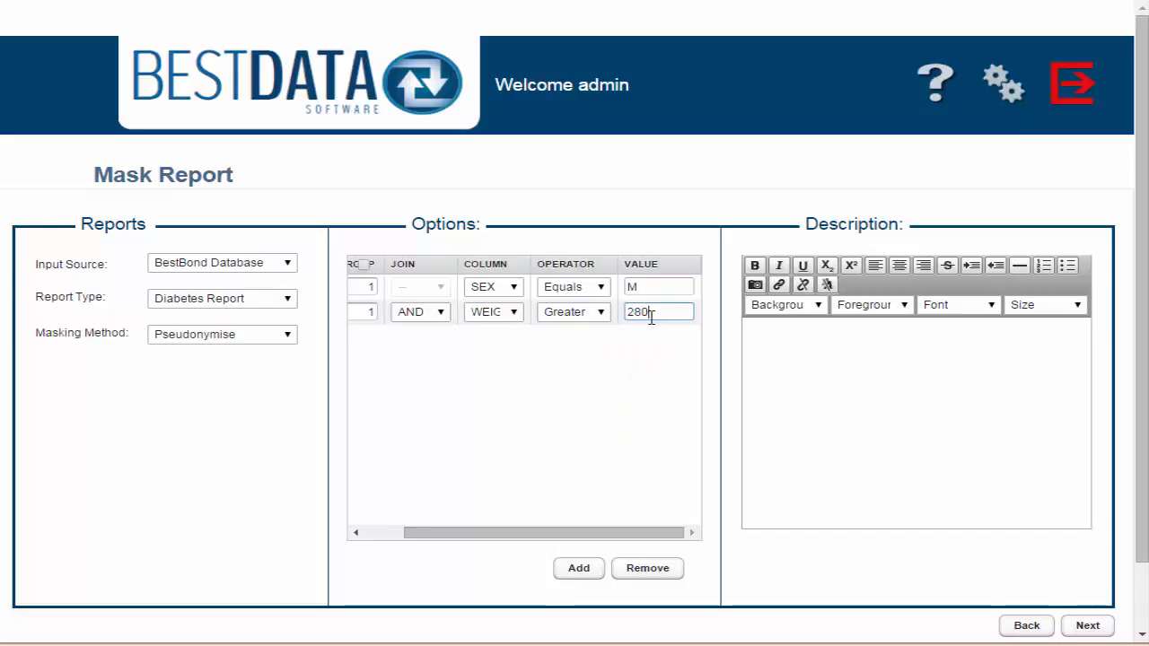
{"action": "left_click_drag", "start_coordinate": [624, 529], "coordinate": [555, 528]}
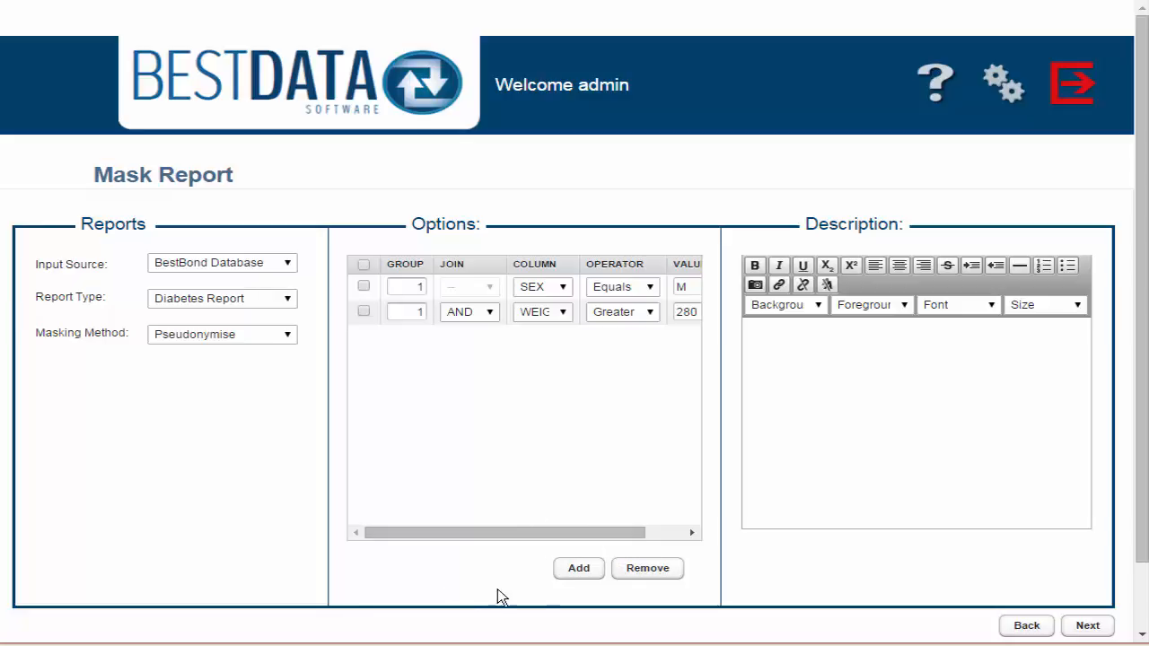
Add a third filter condition in group 2, joined with OR, that requires SEX Equals F.
{"action": "left_click", "coordinate": [575, 569]}
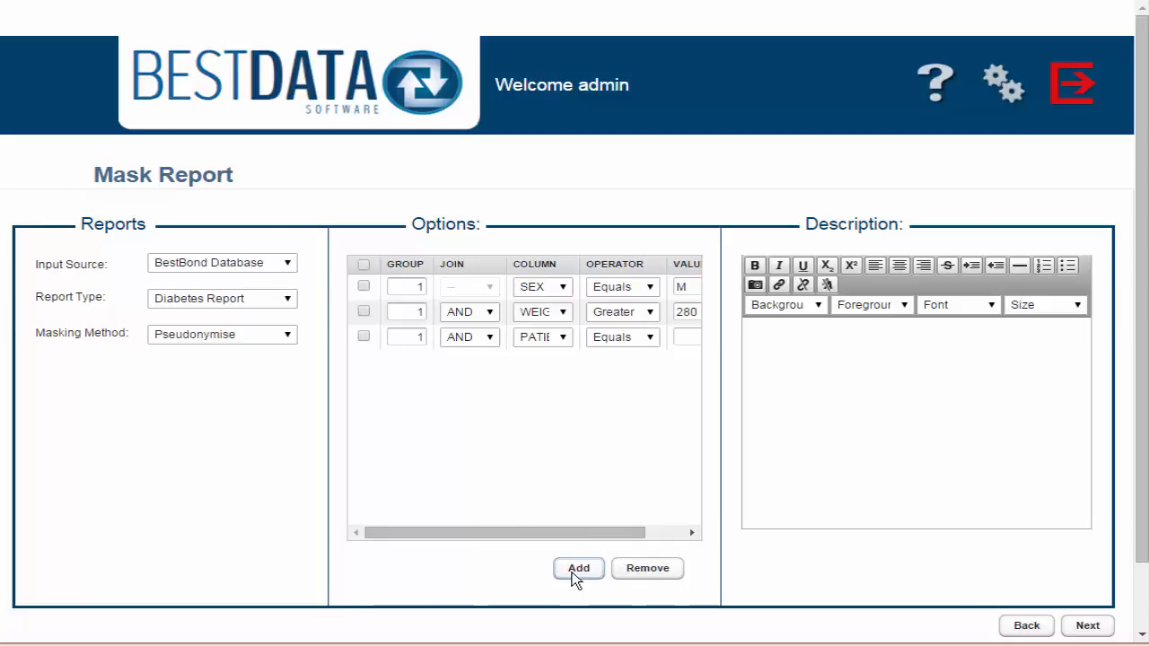
{"action": "left_click", "coordinate": [416, 337]}
{"action": "type", "text": "2"}
{"action": "left_click", "coordinate": [455, 338]}
{"action": "left_click", "coordinate": [459, 370]}
{"action": "left_click", "coordinate": [525, 339]}
{"action": "left_click", "coordinate": [531, 394]}
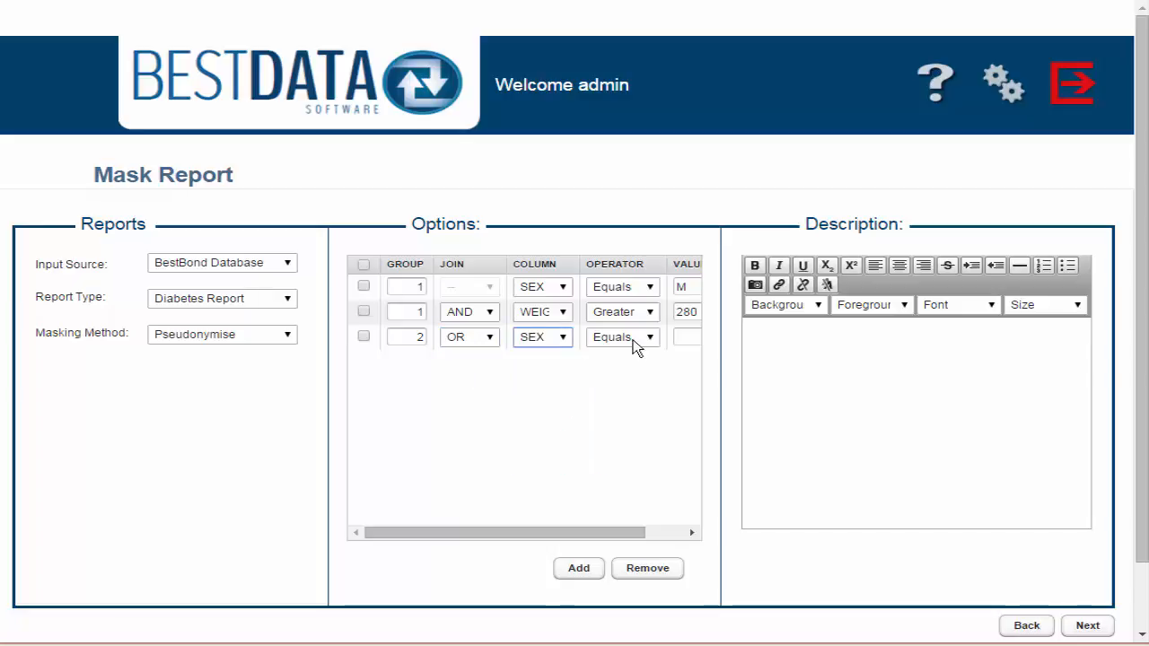
{"action": "left_click", "coordinate": [679, 337]}
{"action": "type", "text": "F"}
Add a fourth filter condition in group 2, joined with AND, that requires HEIGHT Less or Equal 60.
{"action": "left_click", "coordinate": [582, 568]}
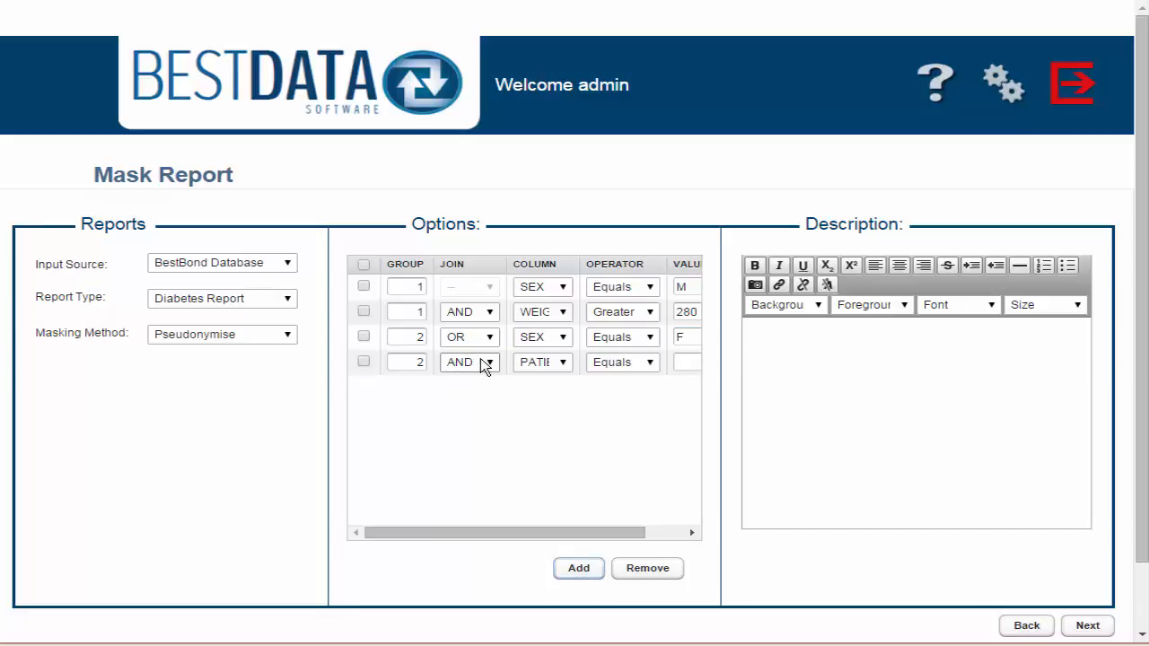
{"action": "left_click", "coordinate": [480, 360]}
{"action": "left_click", "coordinate": [543, 361]}
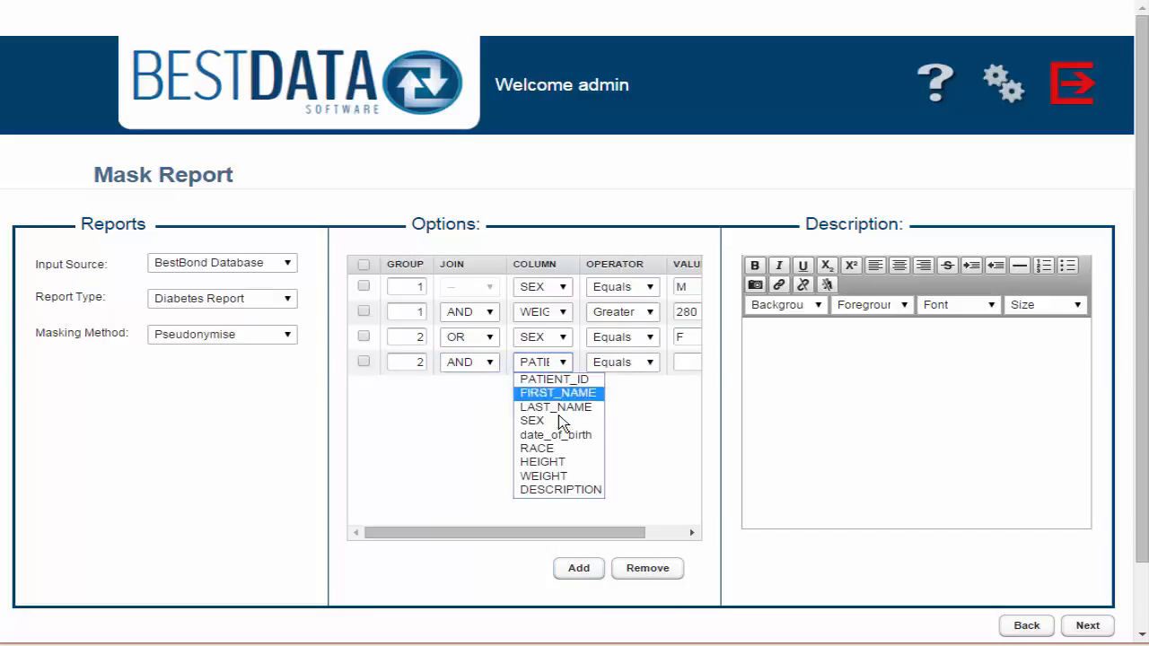
{"action": "left_click", "coordinate": [556, 463]}
{"action": "left_click", "coordinate": [642, 366]}
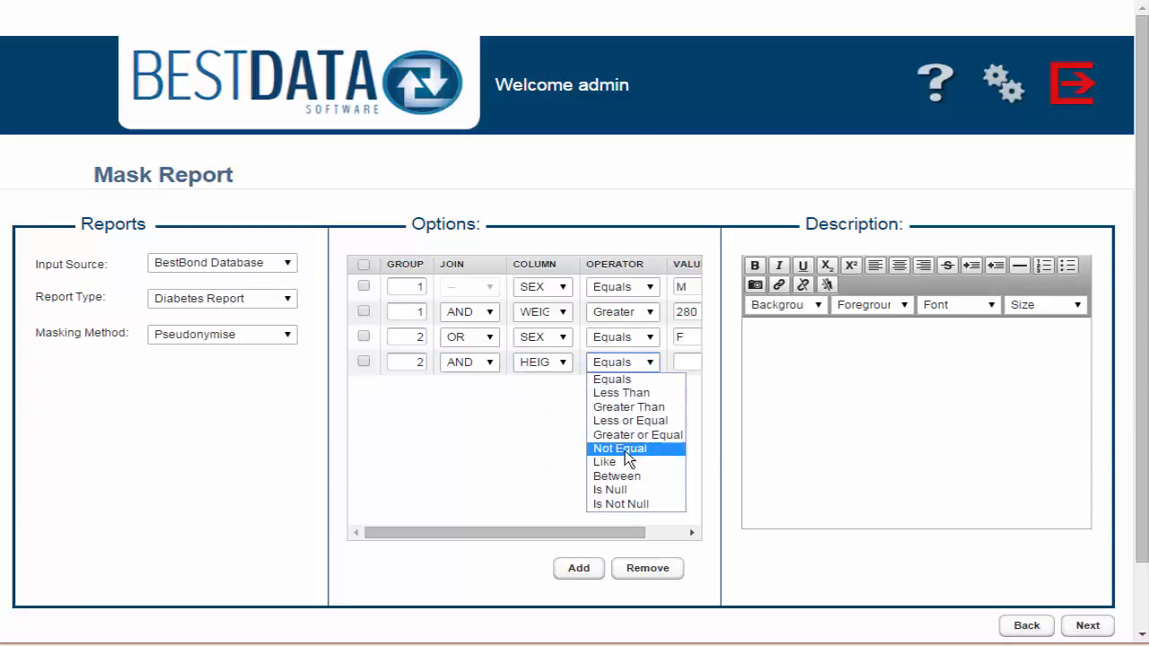
{"action": "left_click", "coordinate": [643, 418]}
{"action": "left_click", "coordinate": [675, 362]}
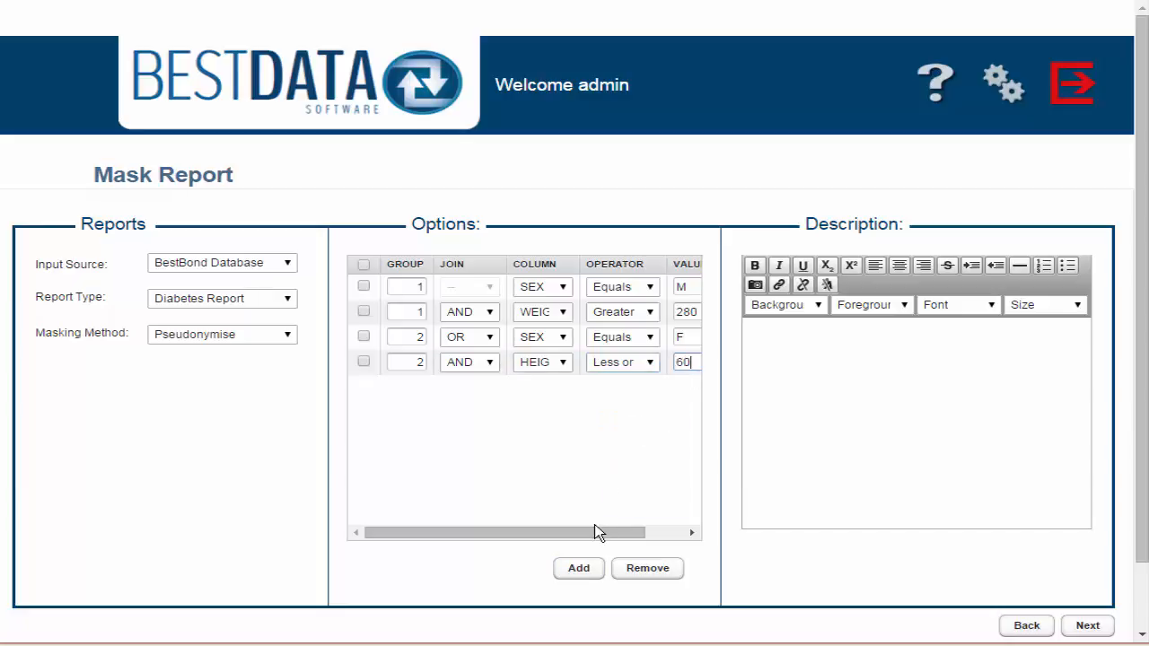
{"action": "left_click_drag", "start_coordinate": [595, 532], "coordinate": [510, 495]}
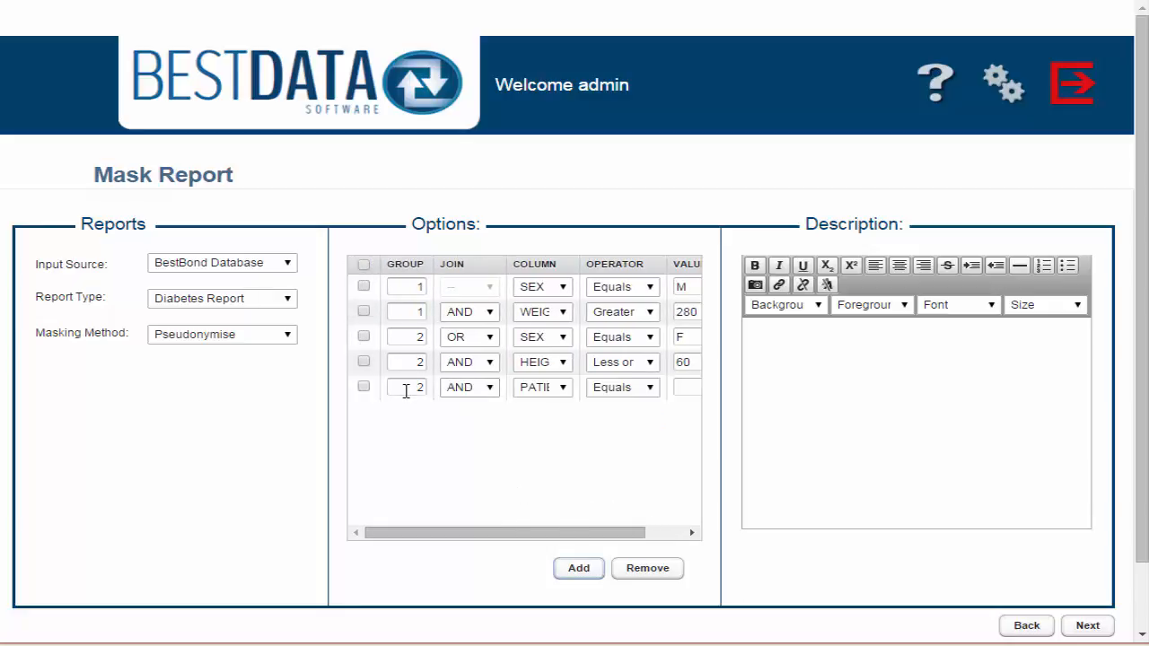
Add a fifth filter condition in group 3, joined with AND, that requires DESCRIPTION Like %2.
{"action": "double_click", "coordinate": [406, 387]}
{"action": "type", "text": "3"}
{"action": "left_click", "coordinate": [538, 386]}
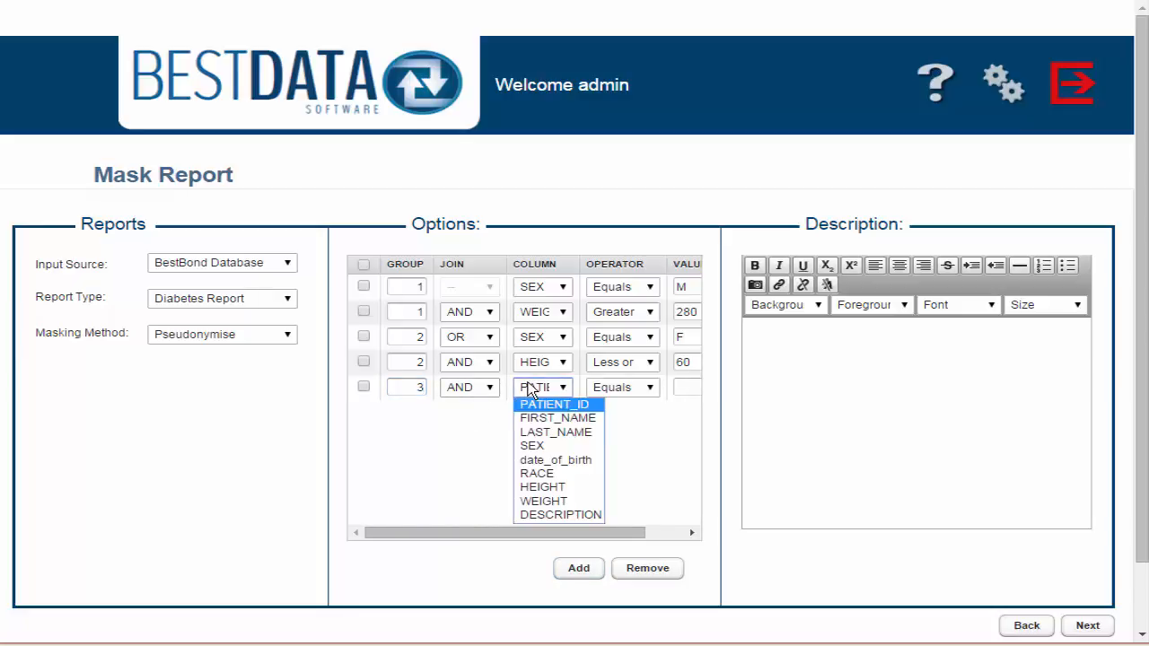
{"action": "left_click", "coordinate": [556, 515]}
{"action": "left_click", "coordinate": [622, 389]}
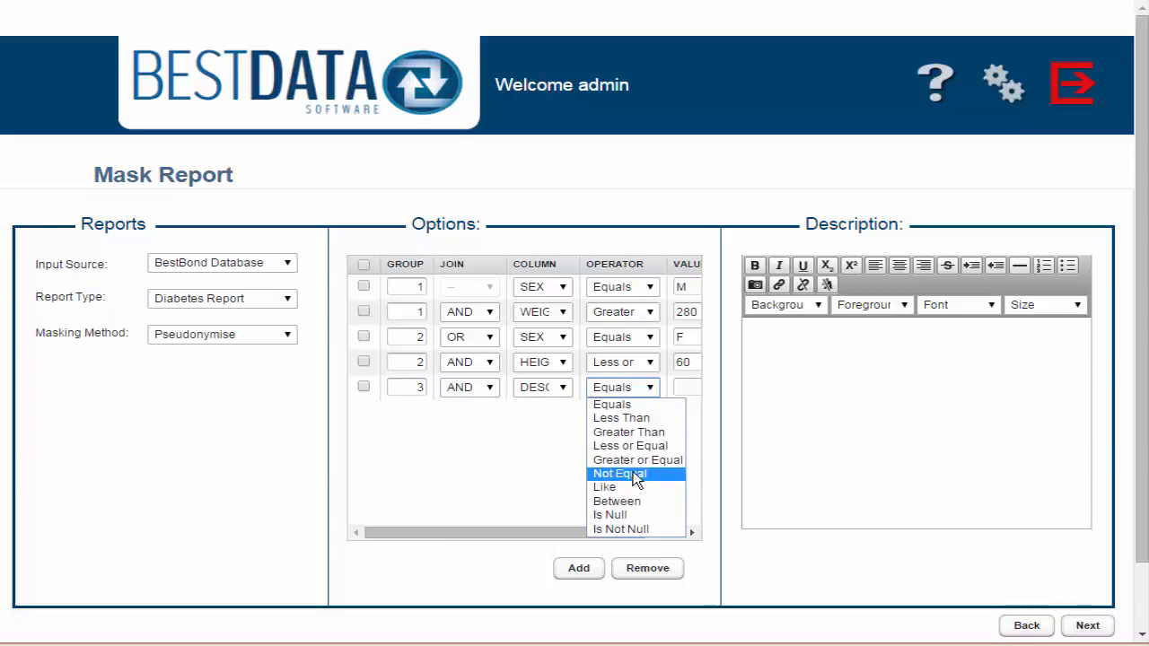
{"action": "left_click", "coordinate": [617, 487]}
{"action": "left_click_drag", "start_coordinate": [582, 533], "coordinate": [661, 405]}
{"action": "left_click", "coordinate": [666, 387]}
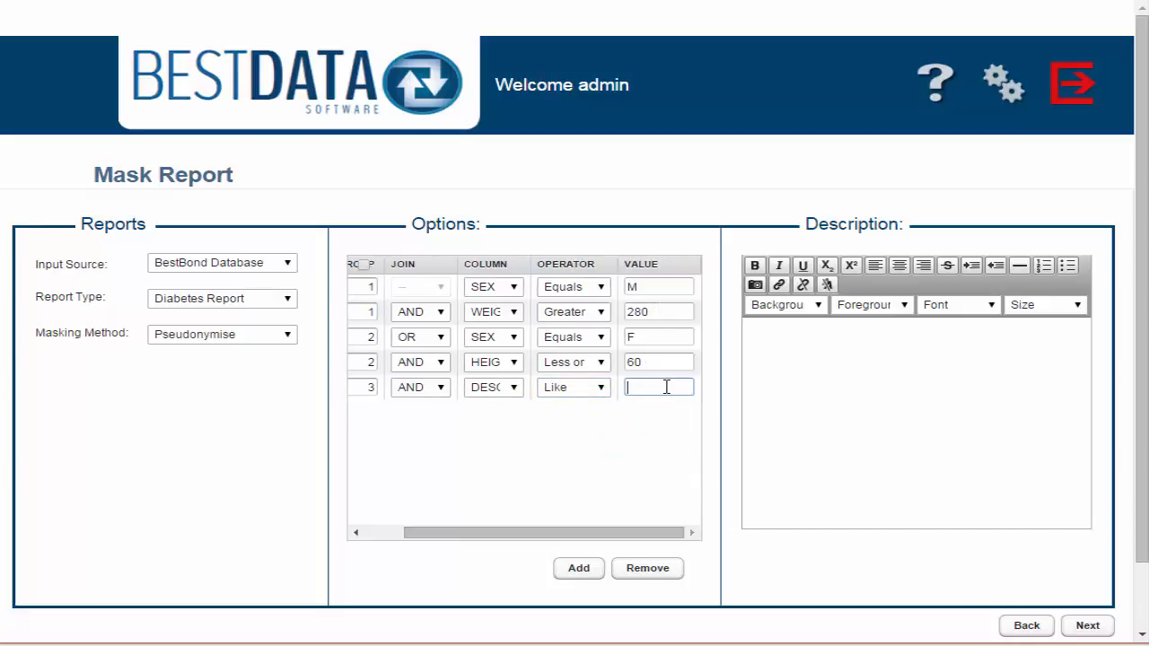
{"action": "type", "text": "%2"}
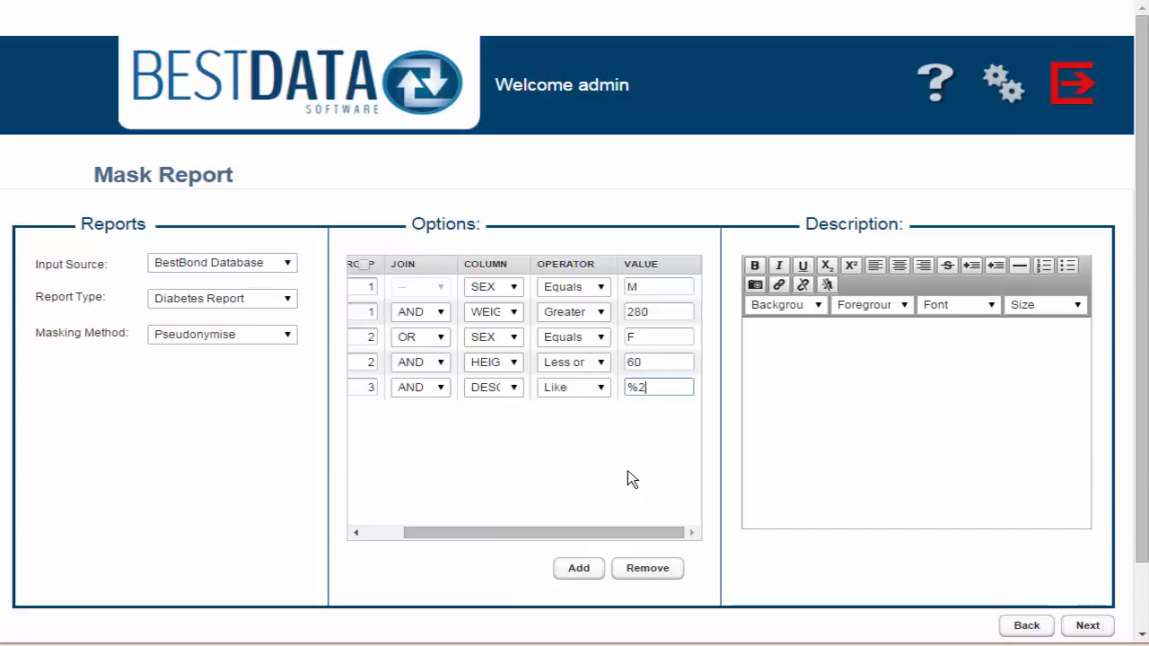
{"action": "left_click_drag", "start_coordinate": [638, 391], "coordinate": [629, 391]}
{"action": "left_click", "coordinate": [627, 414]}
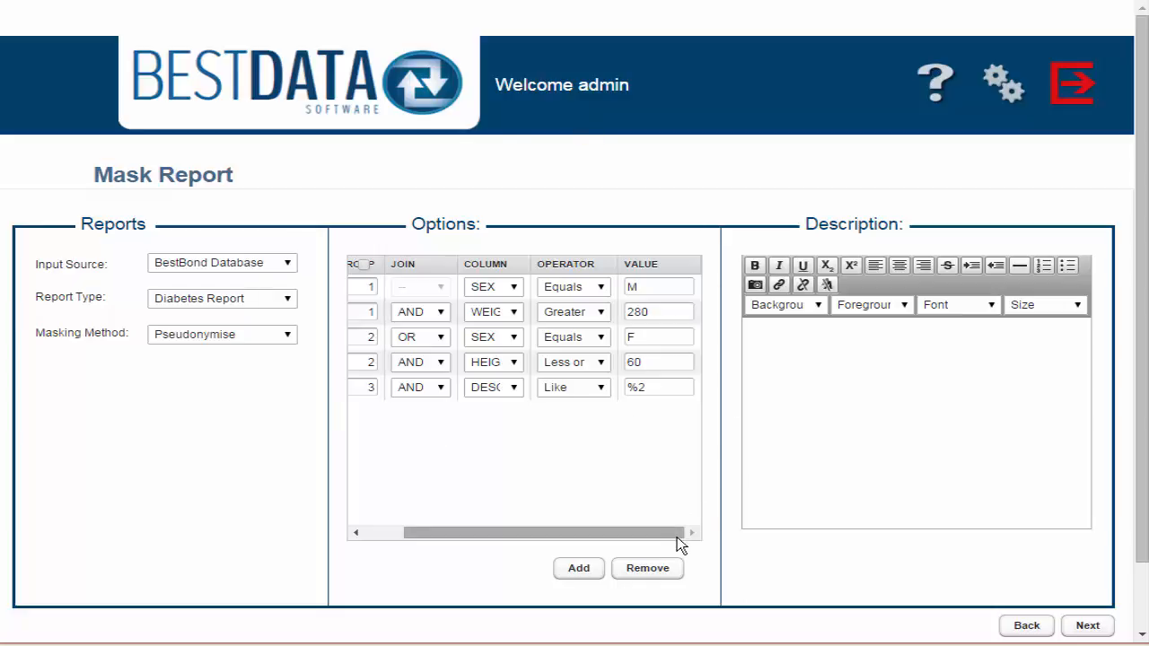
Preview the filtered report and sort its records by SEX, checking the descending order before returning to ascending.
{"action": "left_click", "coordinate": [1087, 627]}
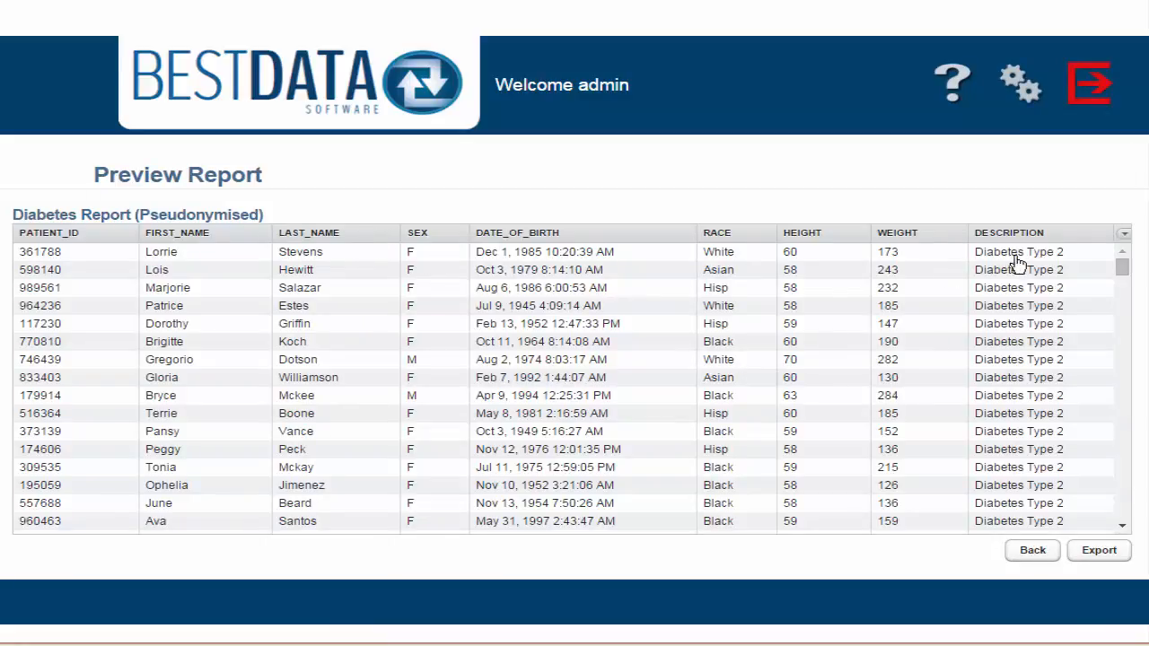
{"action": "left_click_drag", "start_coordinate": [1122, 271], "coordinate": [1129, 237]}
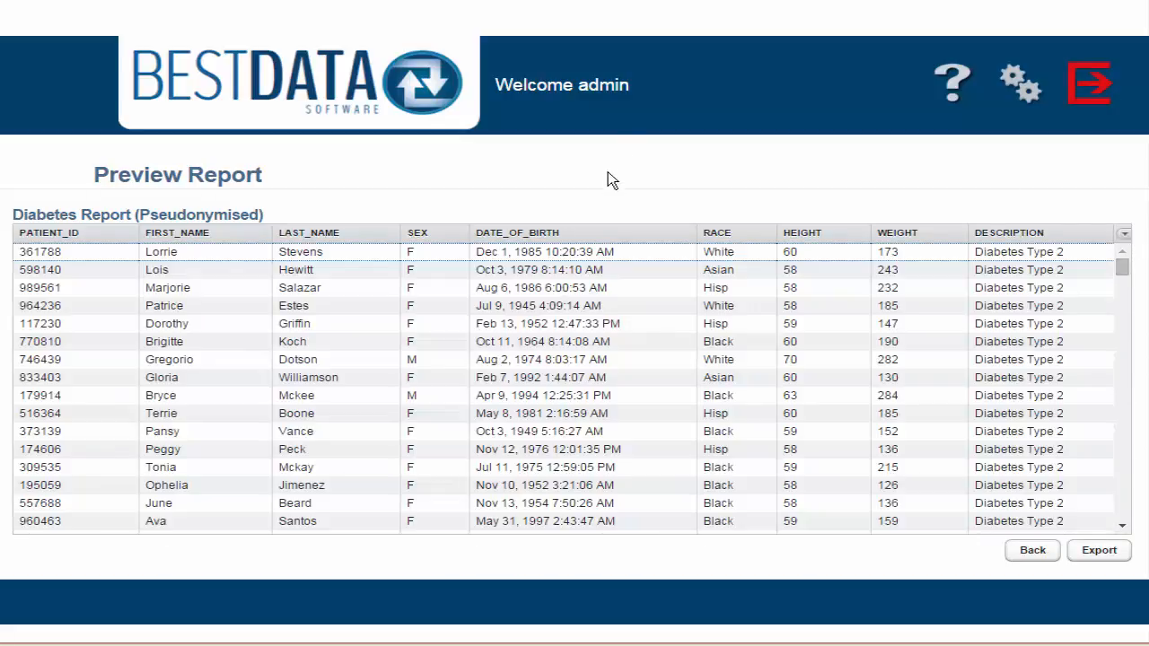
{"action": "left_click", "coordinate": [439, 233]}
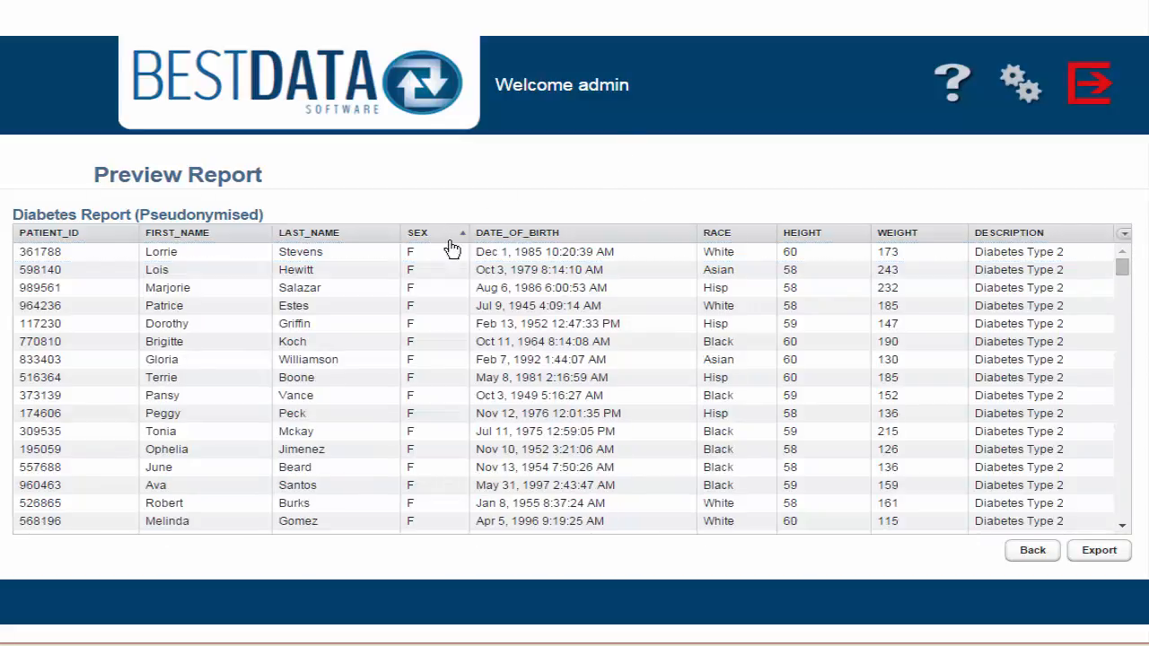
{"action": "left_click", "coordinate": [437, 234]}
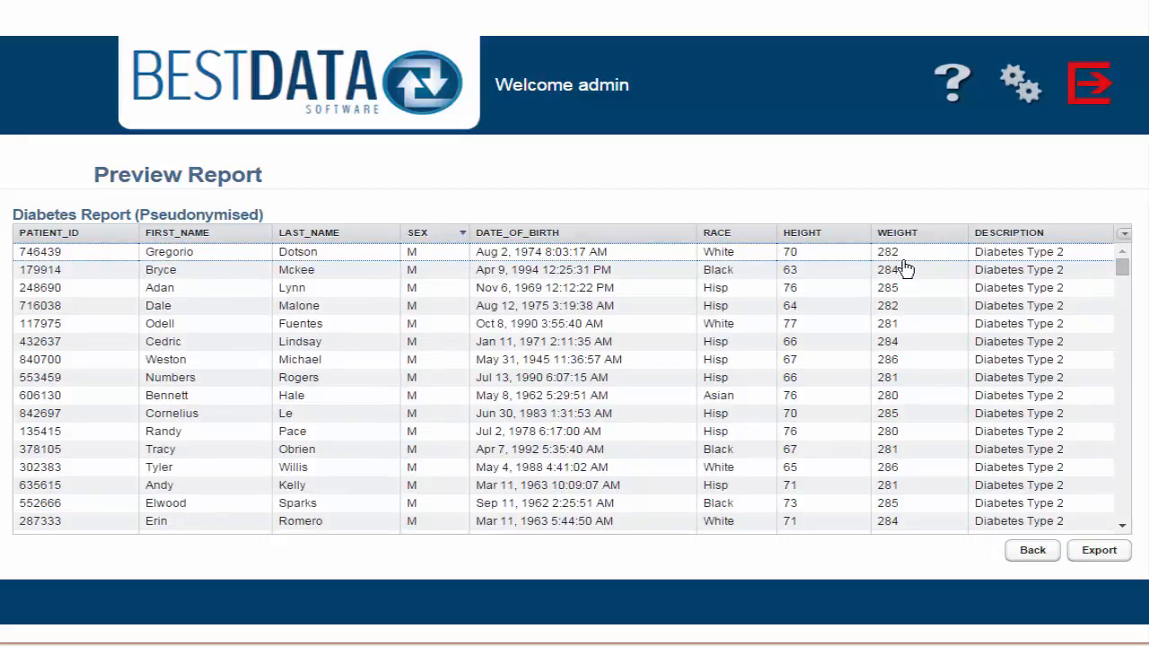
{"action": "left_click", "coordinate": [418, 235]}
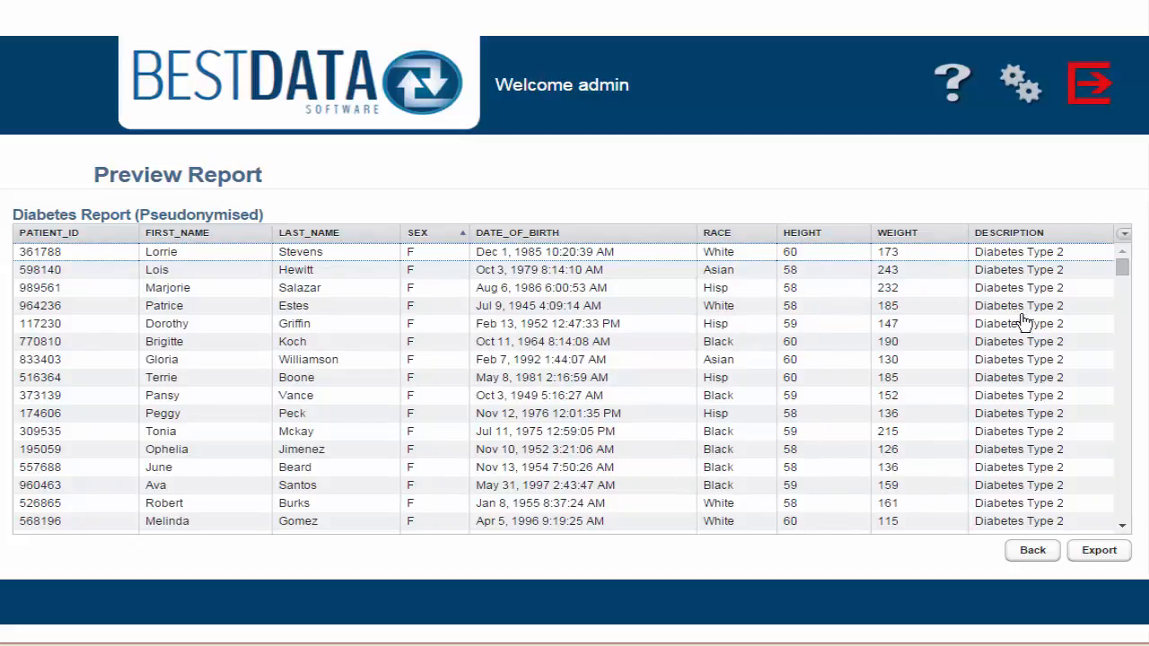
Set up a CSV export of the report named Diabetes Type 2 Analysis 01 and enter the export password.
{"action": "left_click", "coordinate": [1101, 552]}
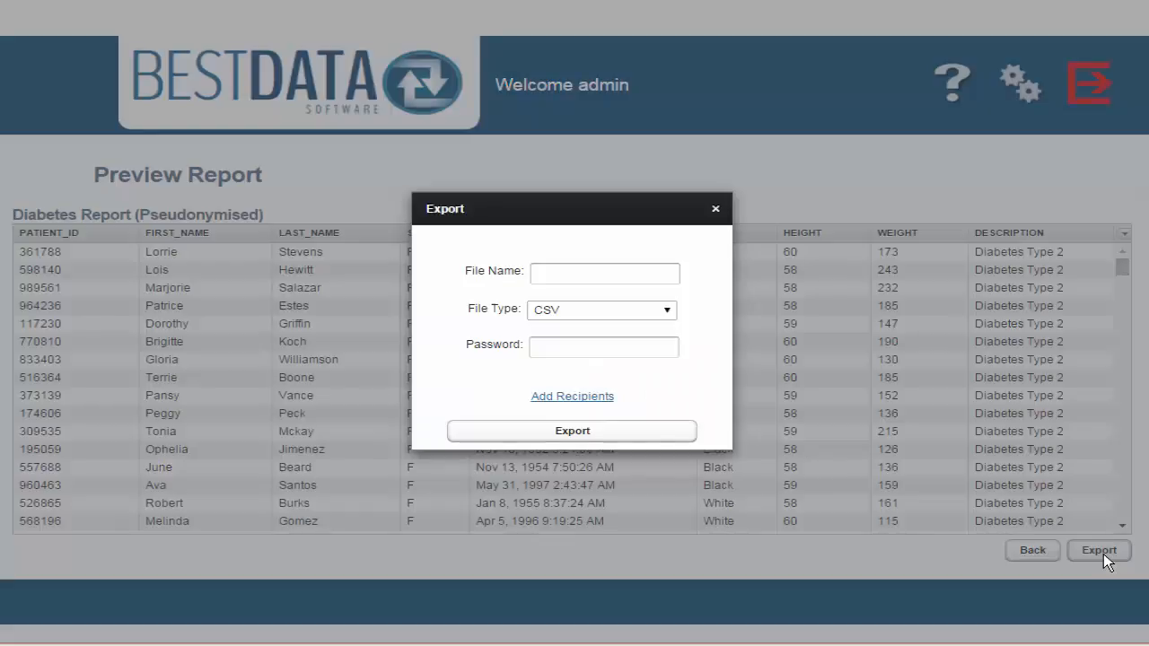
{"action": "left_click", "coordinate": [563, 268]}
{"action": "type", "text": "Diabetes"}
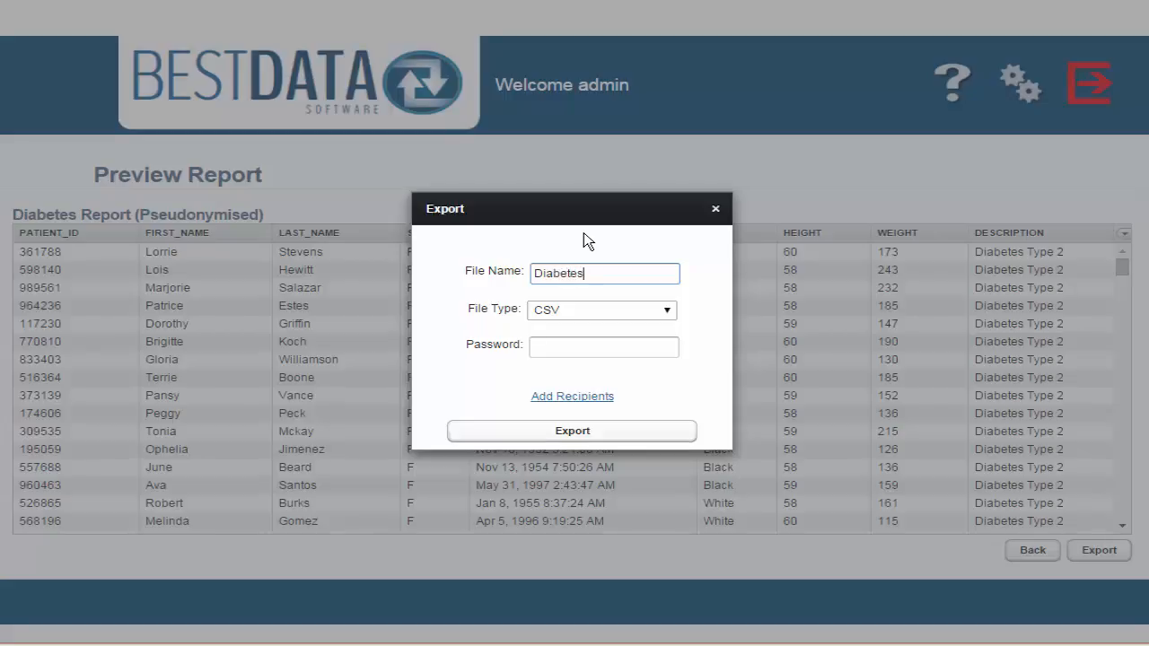
{"action": "type", "text": " Type 2 Analysis 01"}
{"action": "left_click", "coordinate": [669, 311]}
{"action": "left_click", "coordinate": [646, 329]}
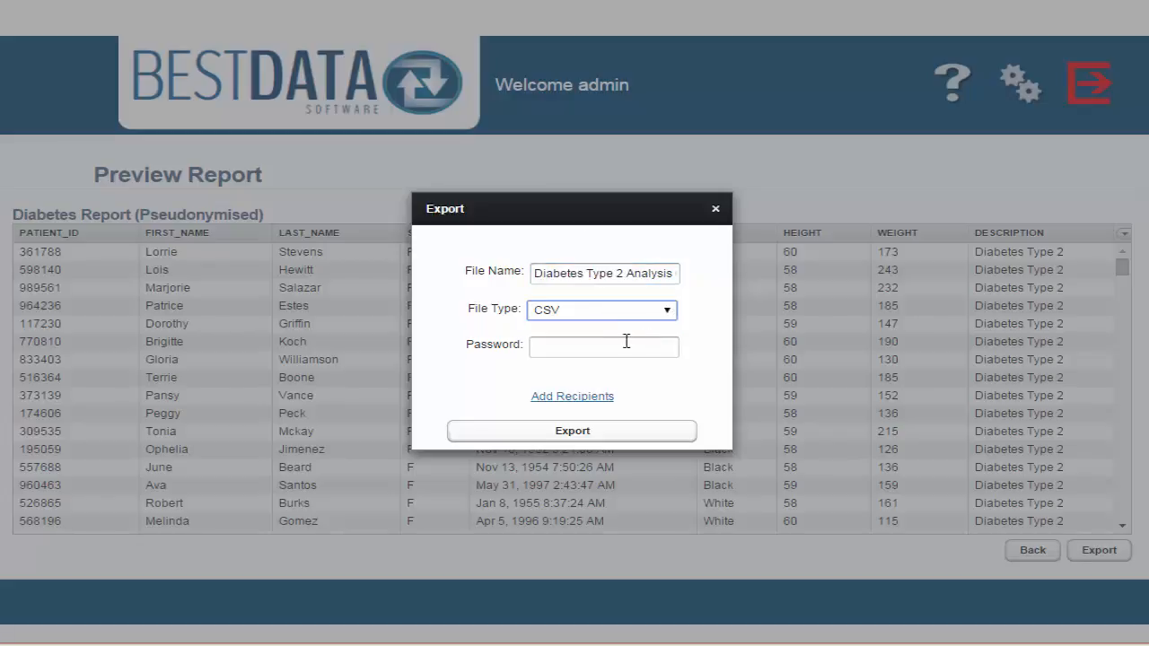
{"action": "left_click", "coordinate": [594, 348]}
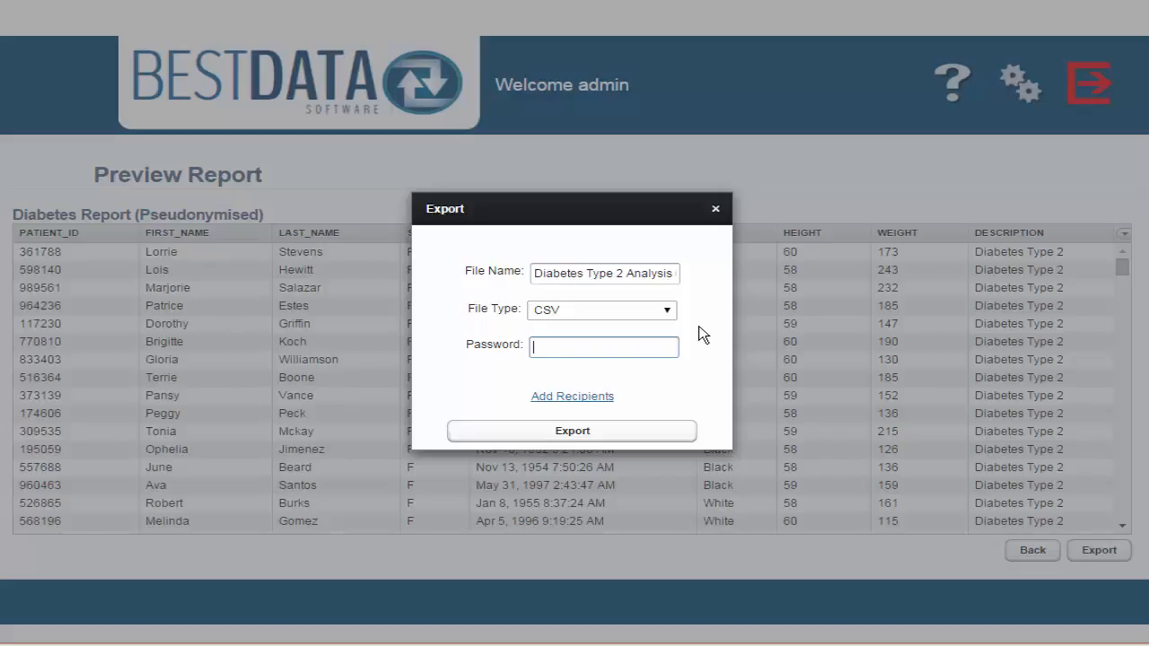
Export the report with one contact's e-mail address added as recipient, and log out.
{"action": "left_click", "coordinate": [558, 398]}
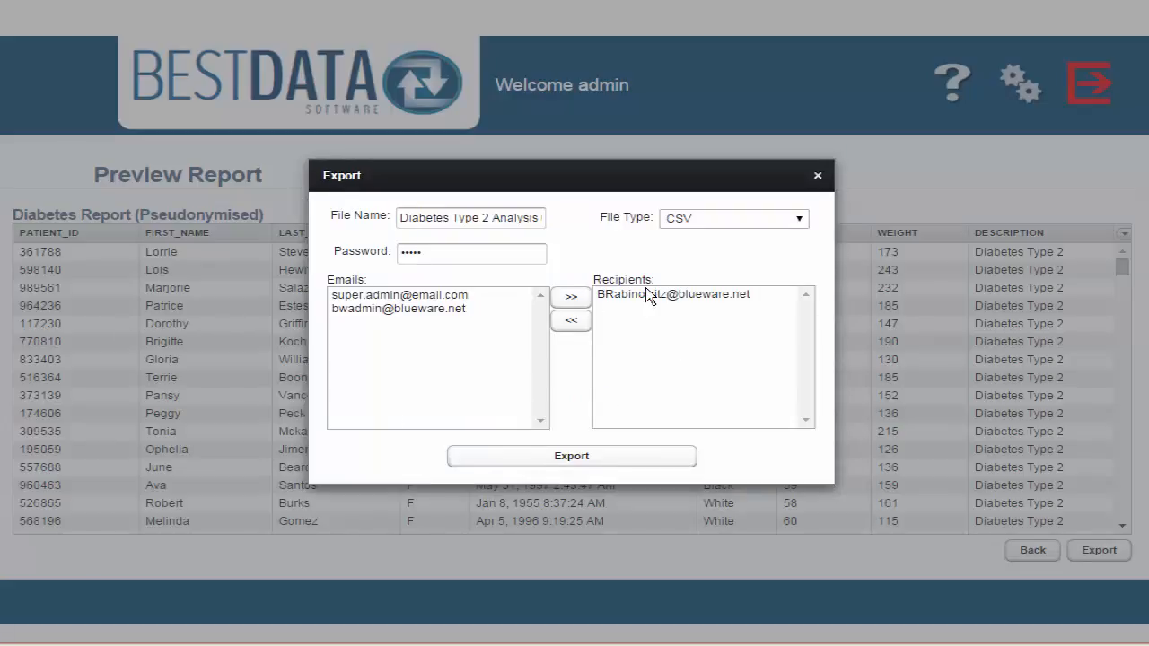
{"action": "left_click", "coordinate": [645, 295]}
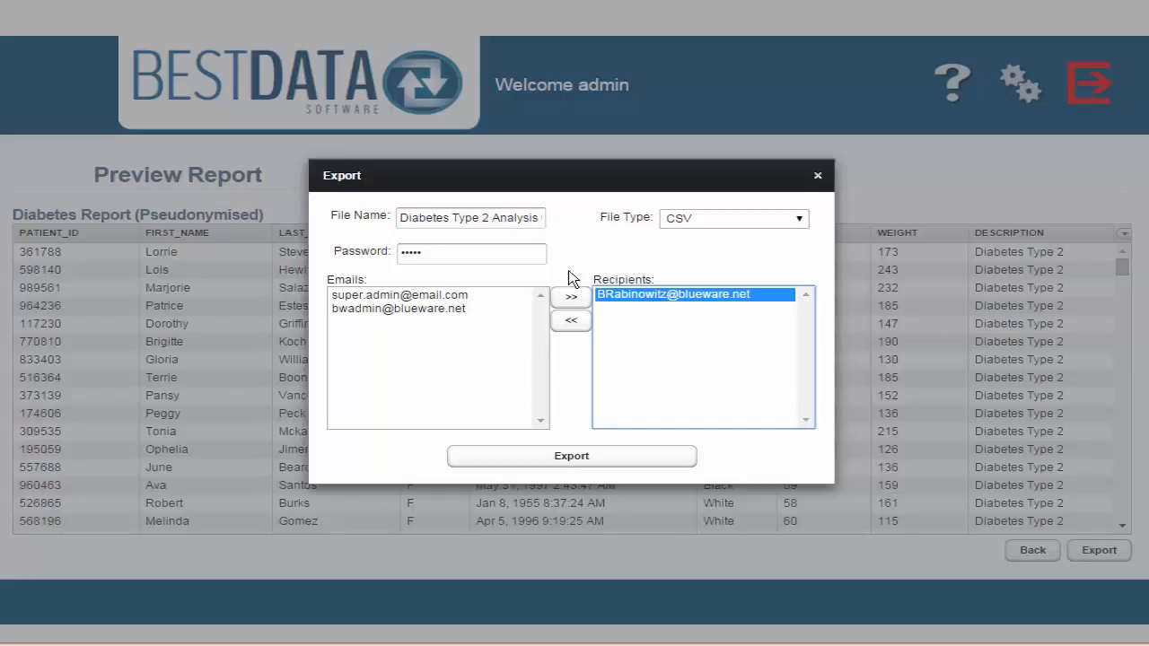
{"action": "left_click", "coordinate": [633, 458]}
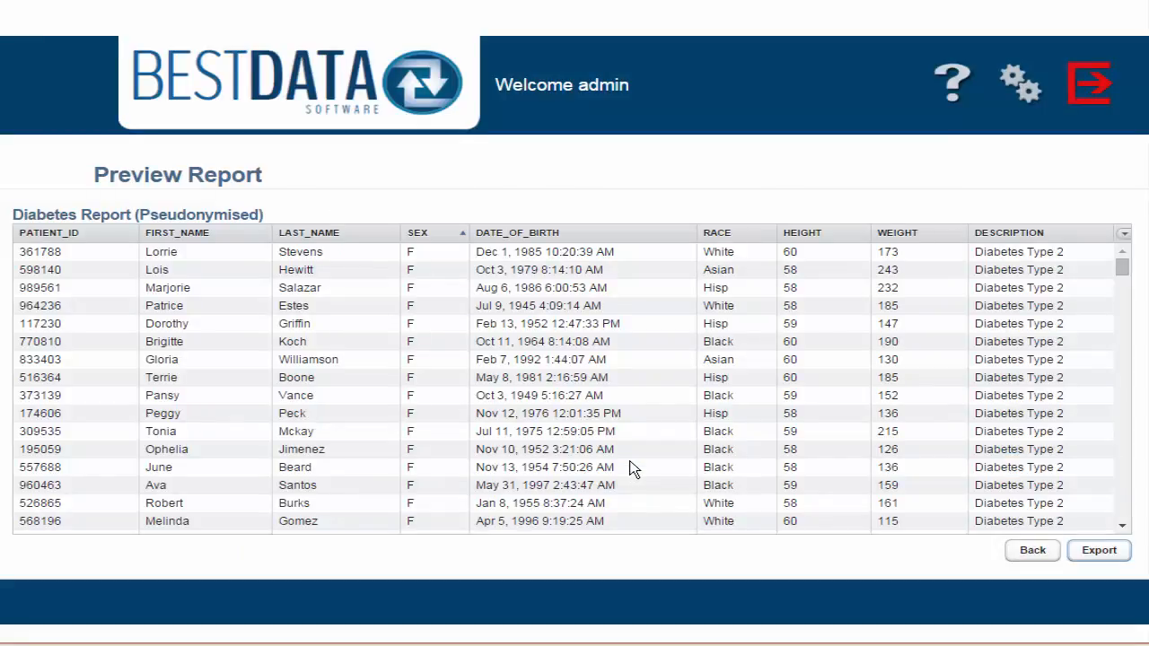
{"action": "left_click", "coordinate": [1089, 80]}
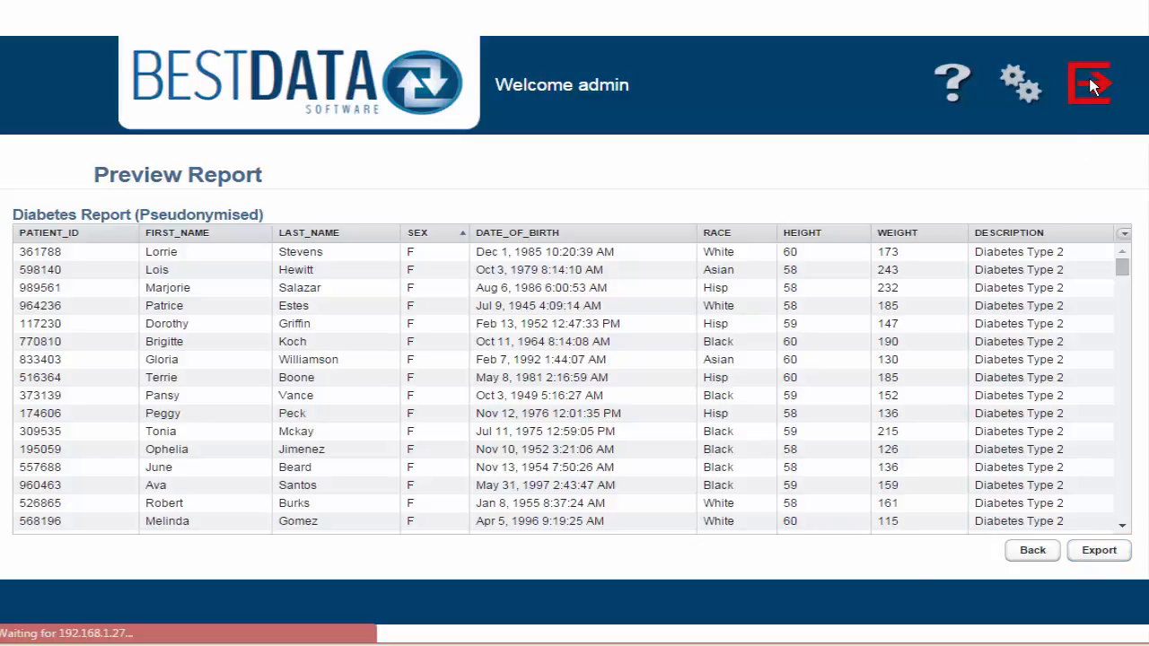